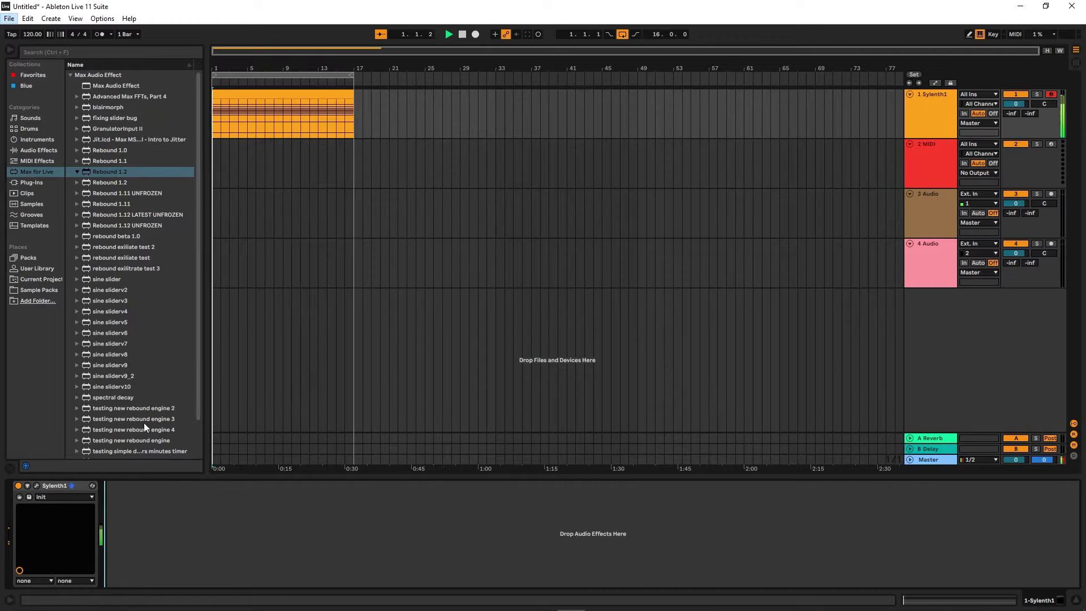
Stop playback, add Rebound 1.2 after Sylenth1 on track 1 and open the effect's window.
key("space")
left_click_drag(107, 173, 283, 341)
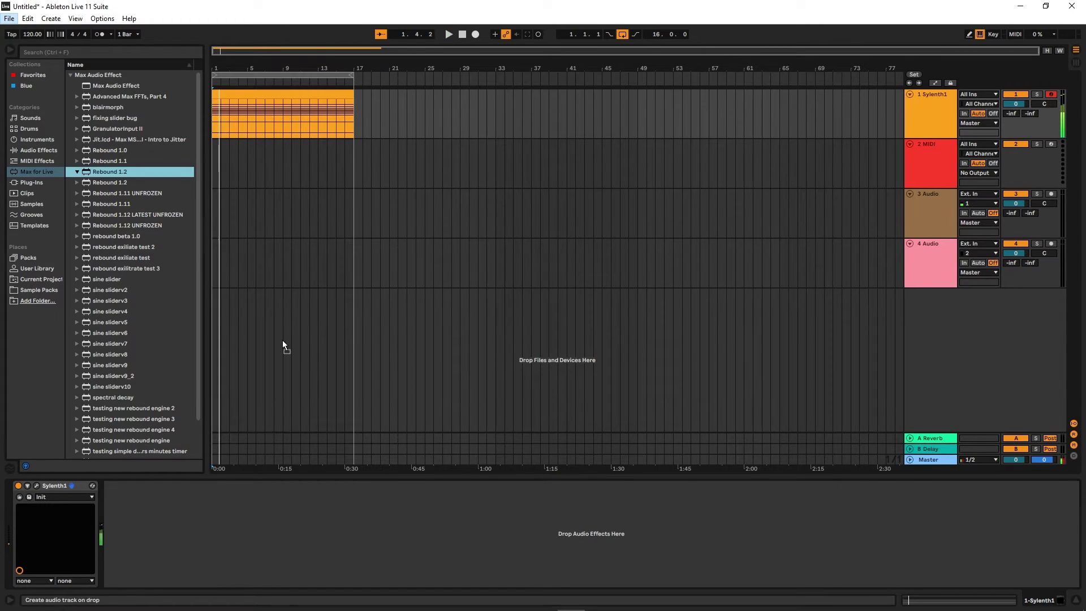
left_click(165, 536)
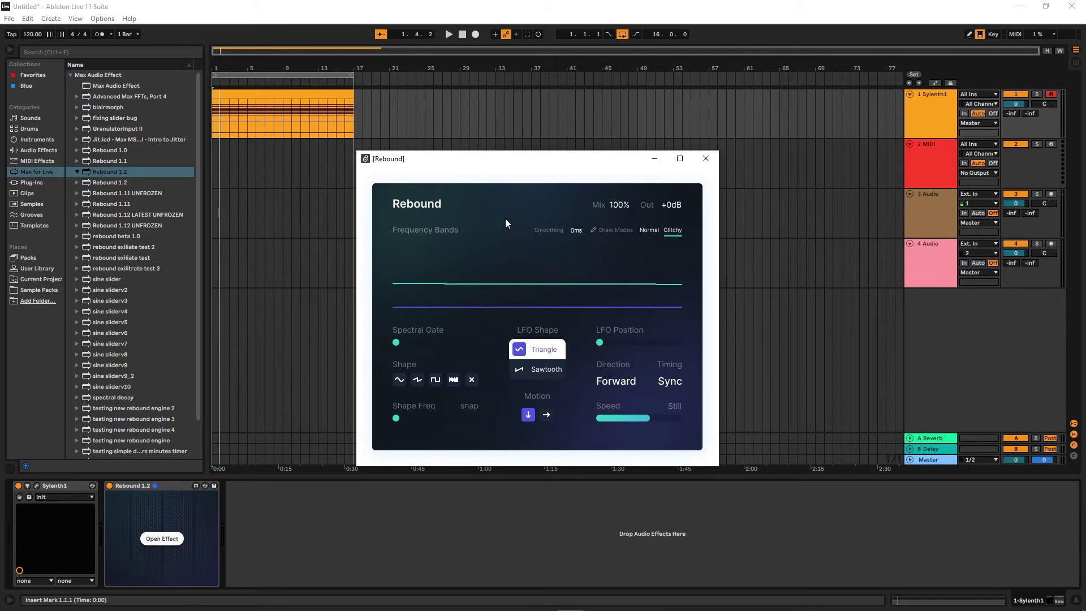
Play the Sylenth1 clip through Rebound to hear how the frequency bands are processed.
key("space")
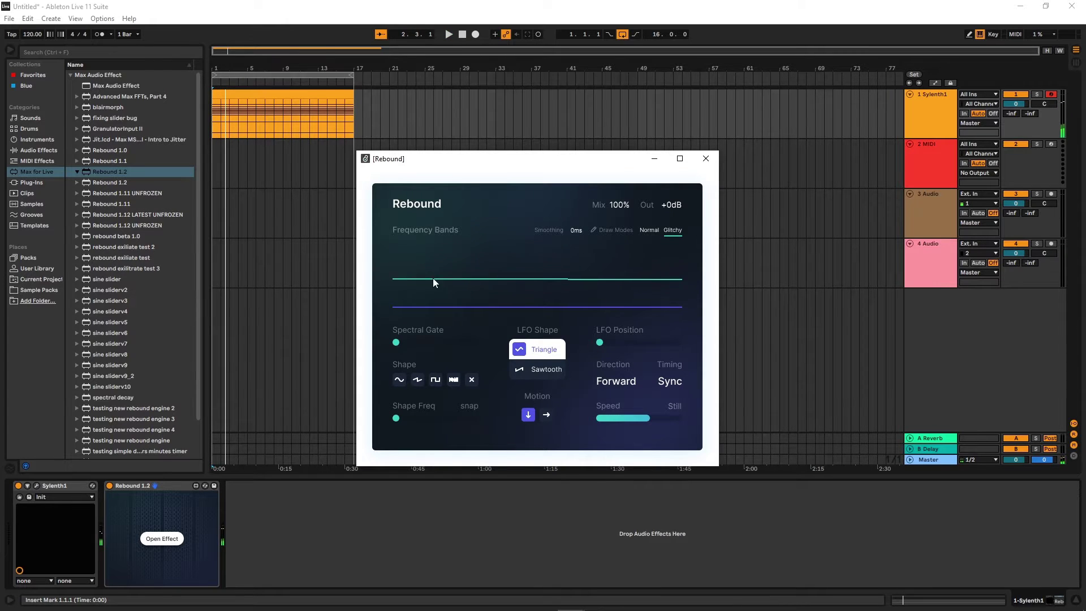
key("space")
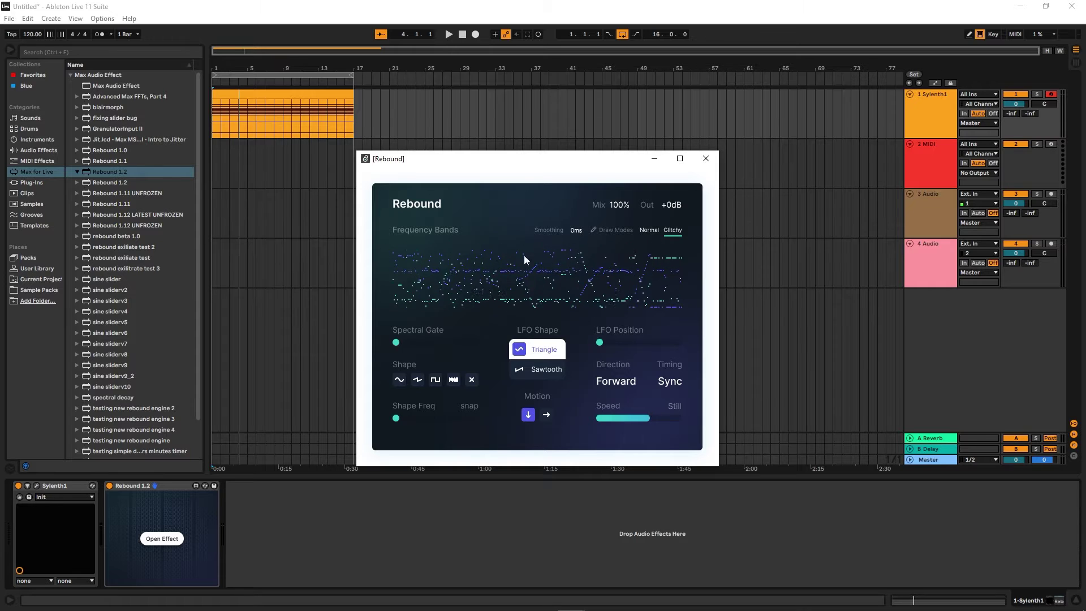
key("space")
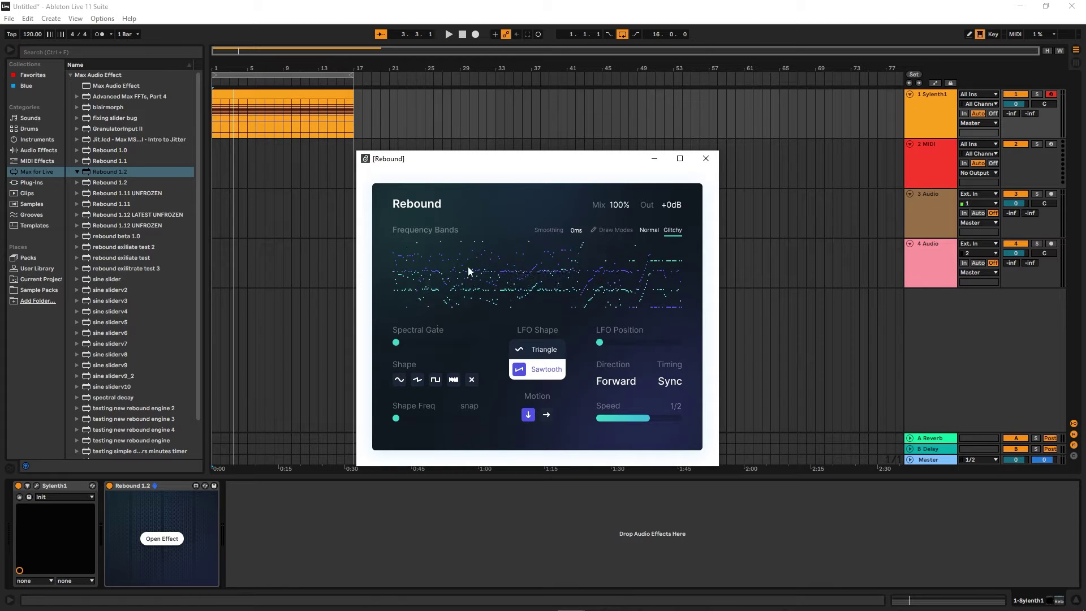
Audition the Triangle LFO shape with Speed at 1/2, and switch the LFO Shape to Sawtooth during playback.
left_click(522, 351)
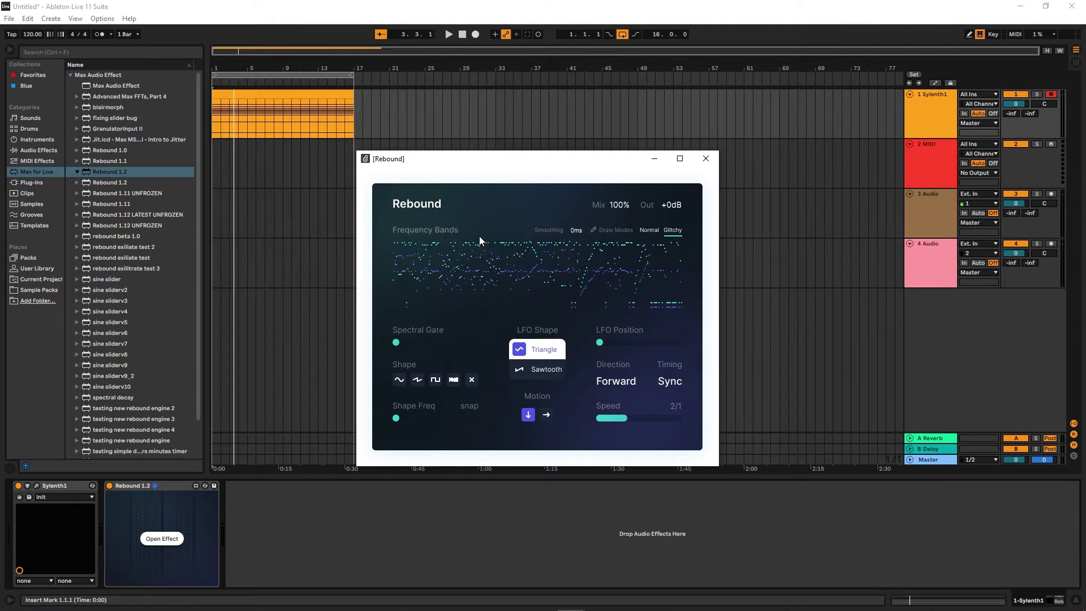
key("space")
left_click_drag(627, 417, 652, 418)
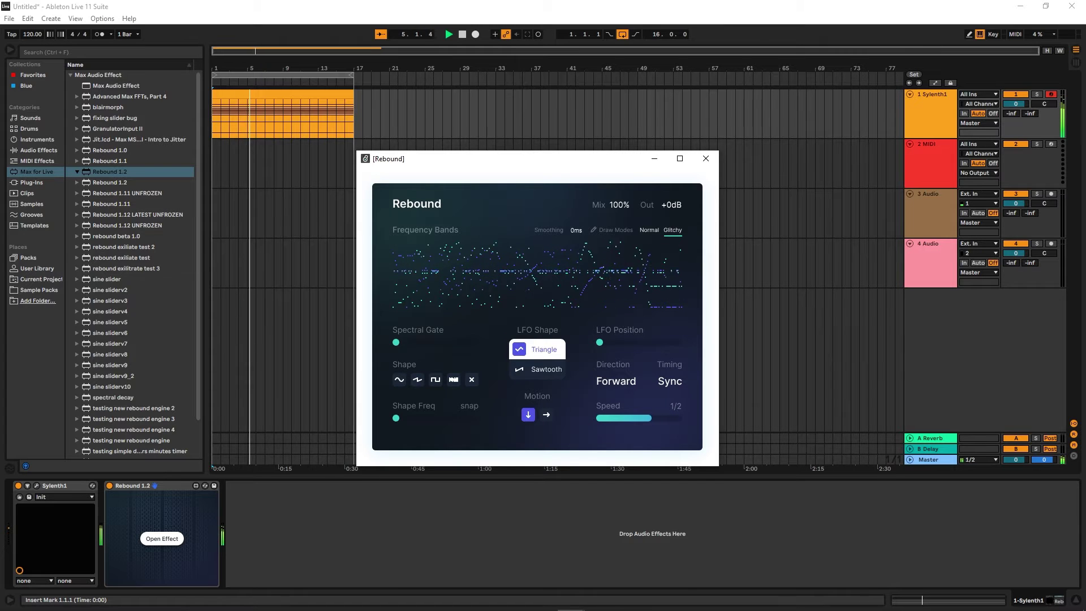
left_click(539, 369)
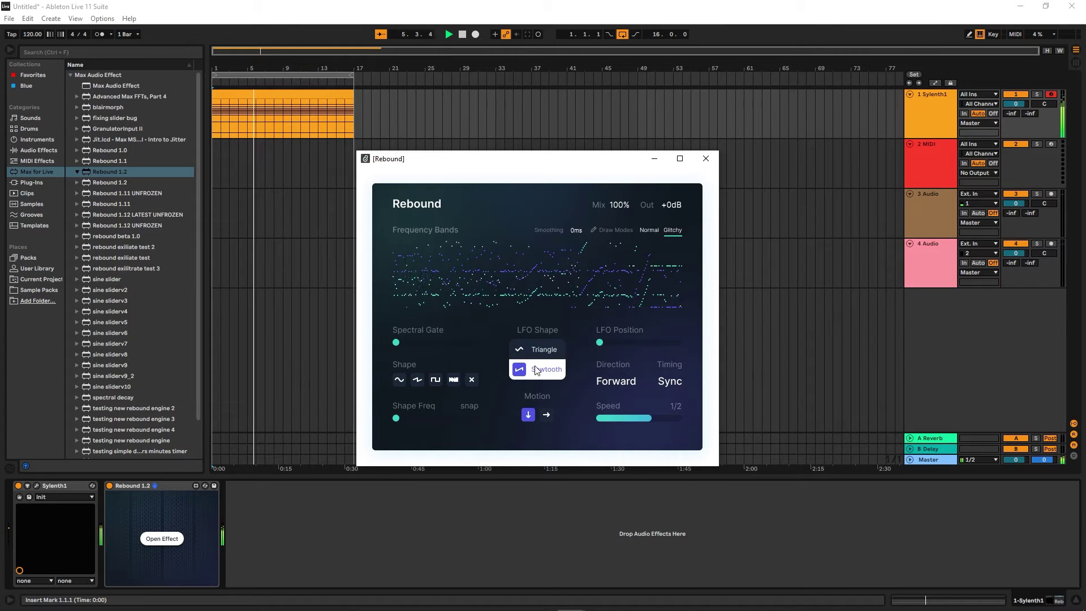
key("space")
Set the LFO Direction to Reverse and draw a rising curve across the middle of the Frequency Bands display.
left_click(617, 380)
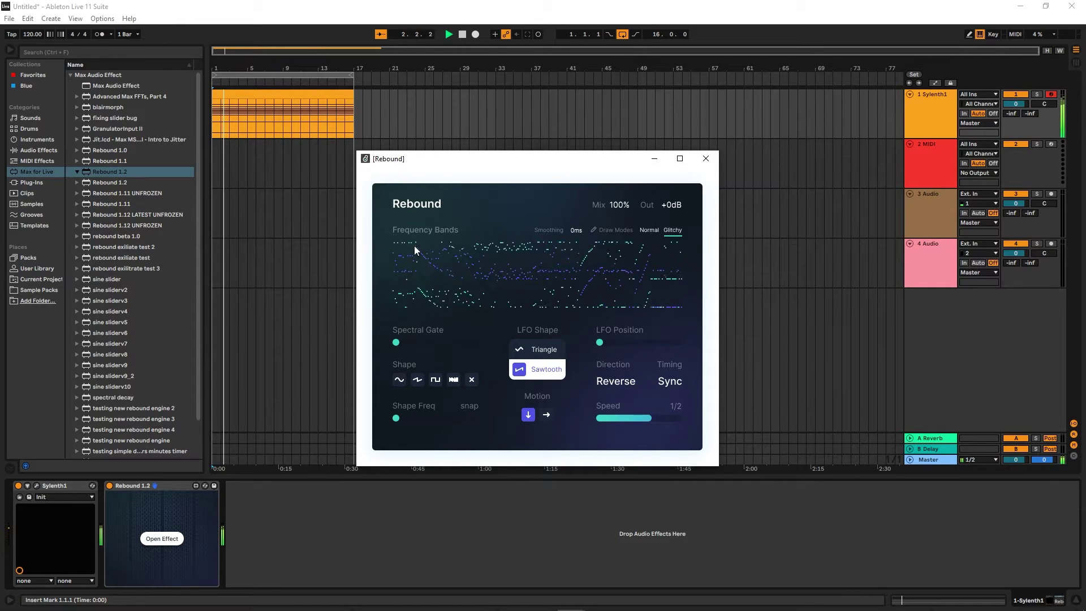
left_click_drag(514, 281, 642, 250)
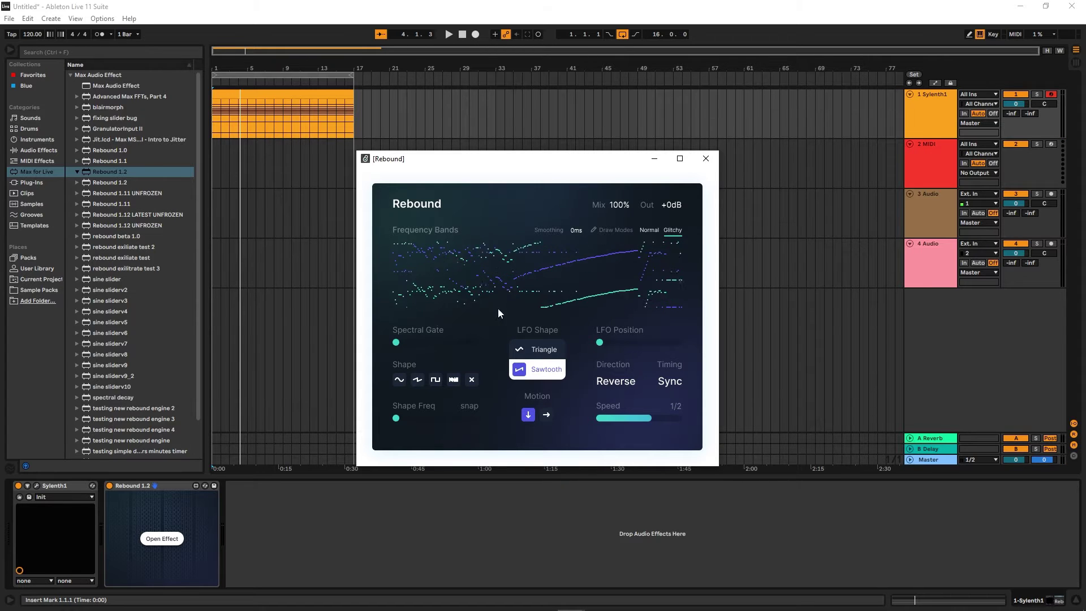
Switch the LFO Timing to Sec and lower Speed to Still while the clip plays.
key("space")
left_click(670, 382)
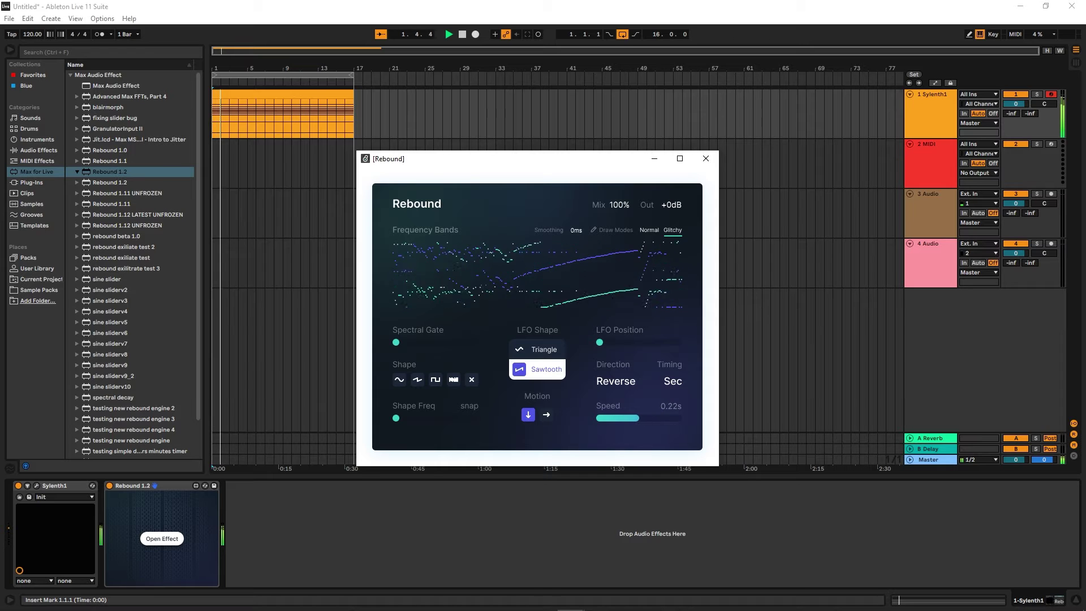
left_click_drag(638, 418, 600, 418)
key("space")
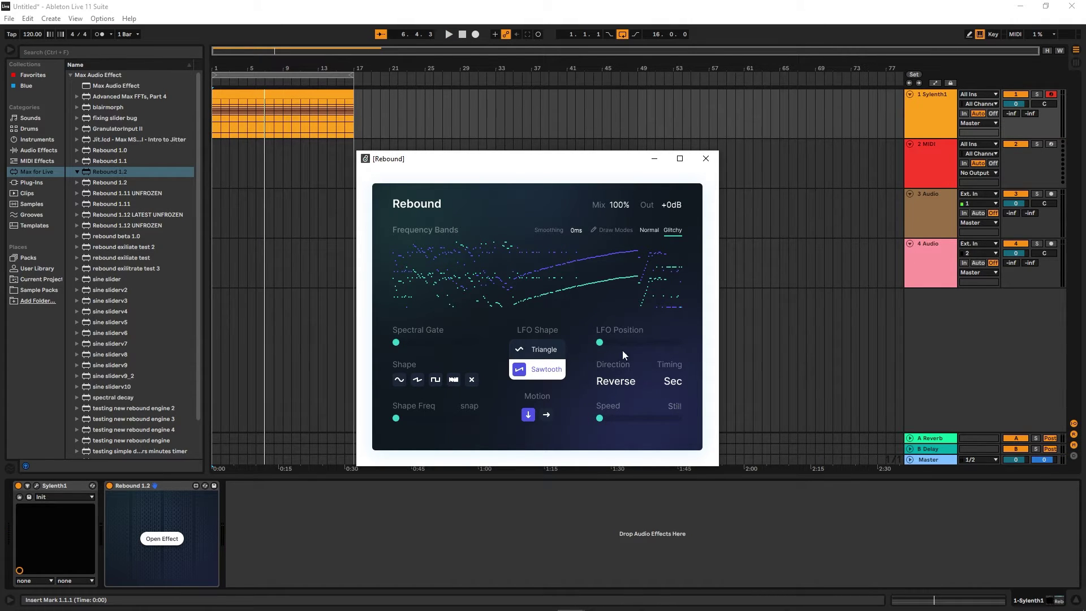
Shift the LFO Position by hand, auditioning the sound, and leave it at about the middle of its range.
mouse_move(614, 341)
left_mouse_down()
mouse_move(656, 341)
mouse_move(631, 341)
left_mouse_up()
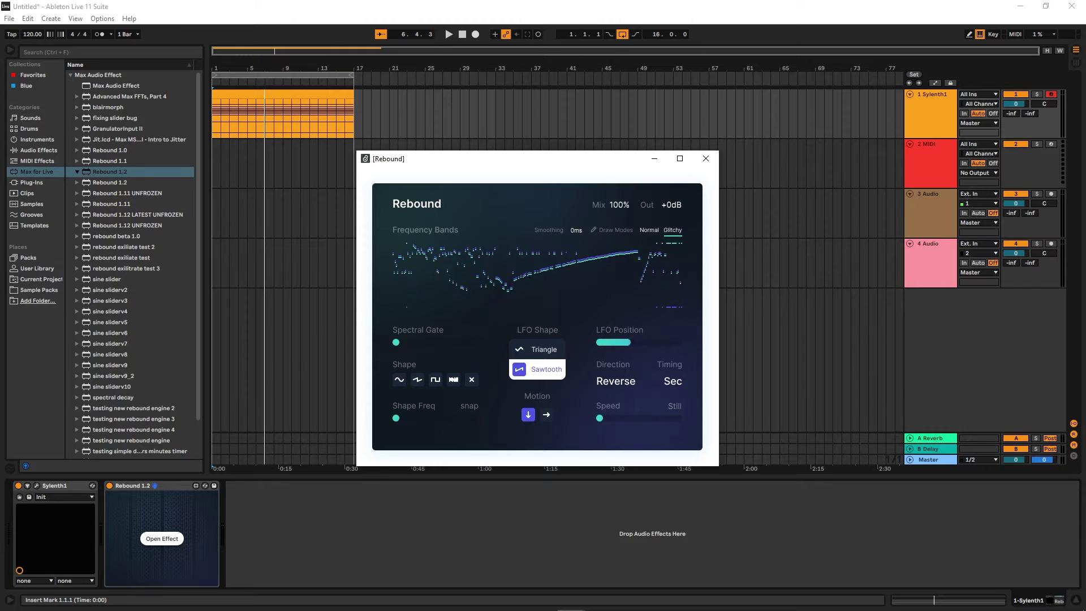
key("space")
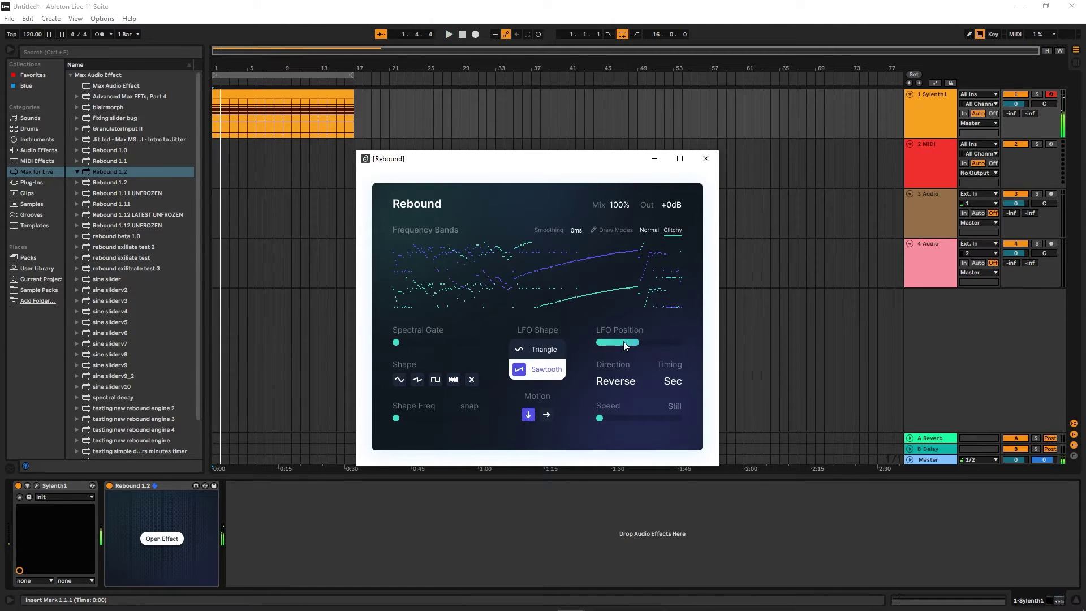
left_click_drag(624, 342, 650, 342)
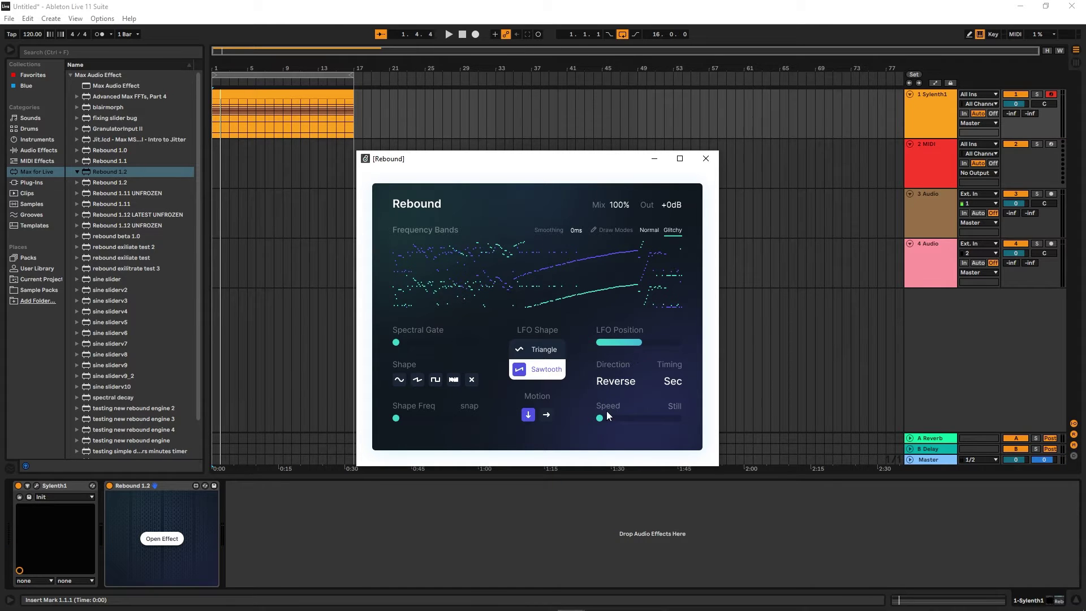
Return Direction to Forward and Timing to Sync, with Speed at 2/1.
left_click_drag(601, 418, 645, 418)
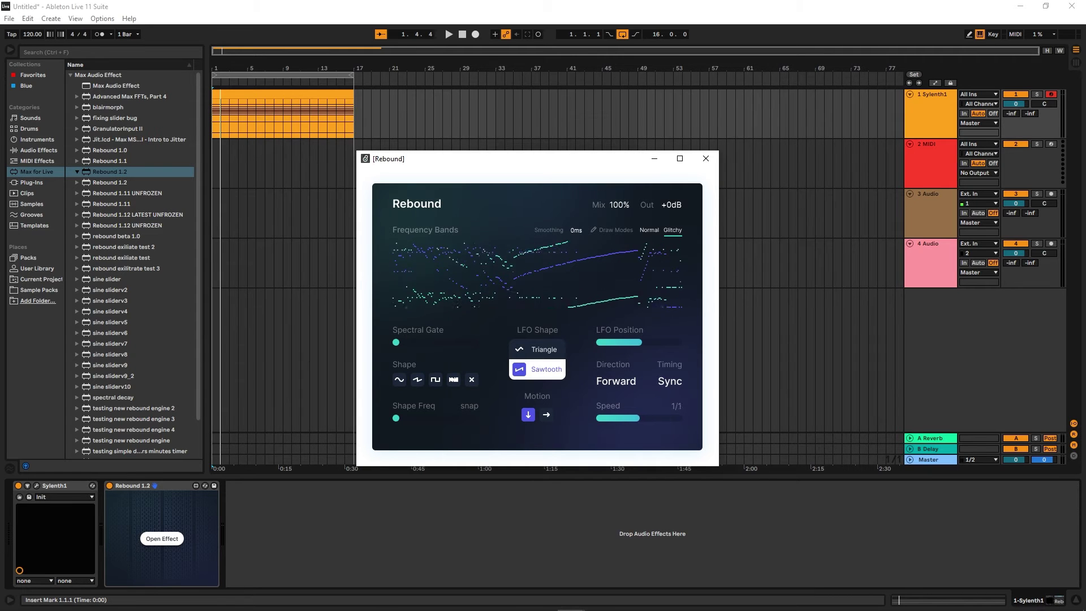
left_click_drag(640, 418, 626, 418)
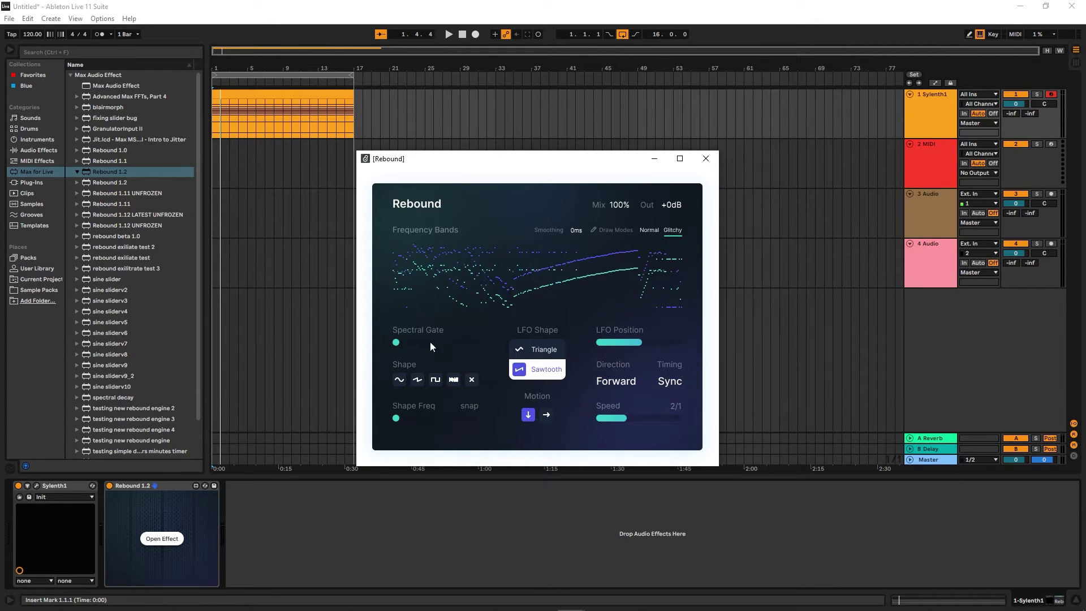
Fill the Frequency Bands with the sine shape and raise Shape Freq close to its maximum for wide waves.
left_click(399, 378)
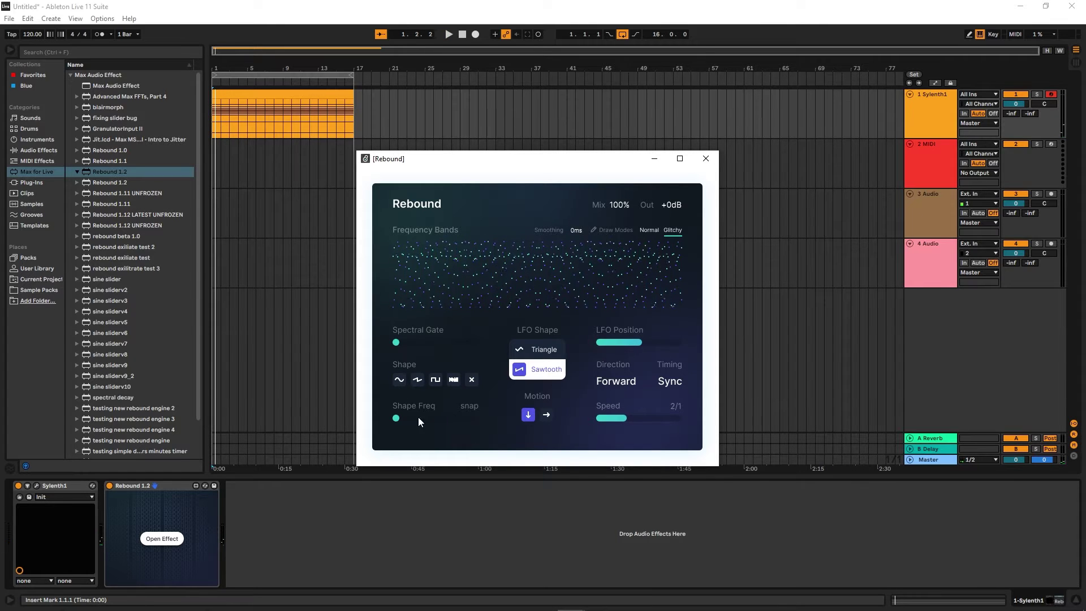
left_click_drag(398, 418, 468, 418)
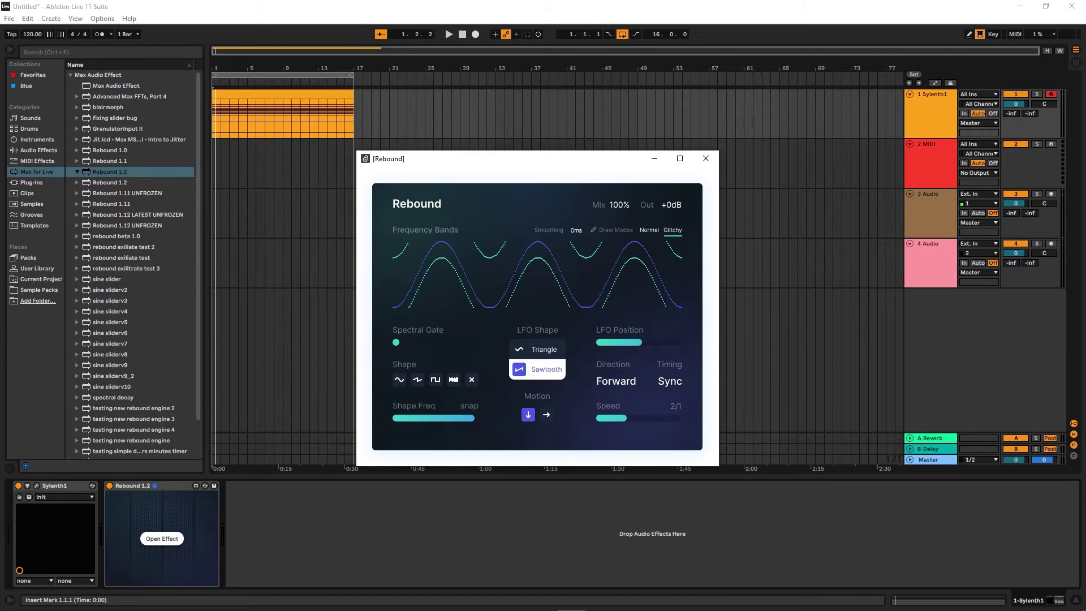
left_click_drag(474, 420, 478, 418)
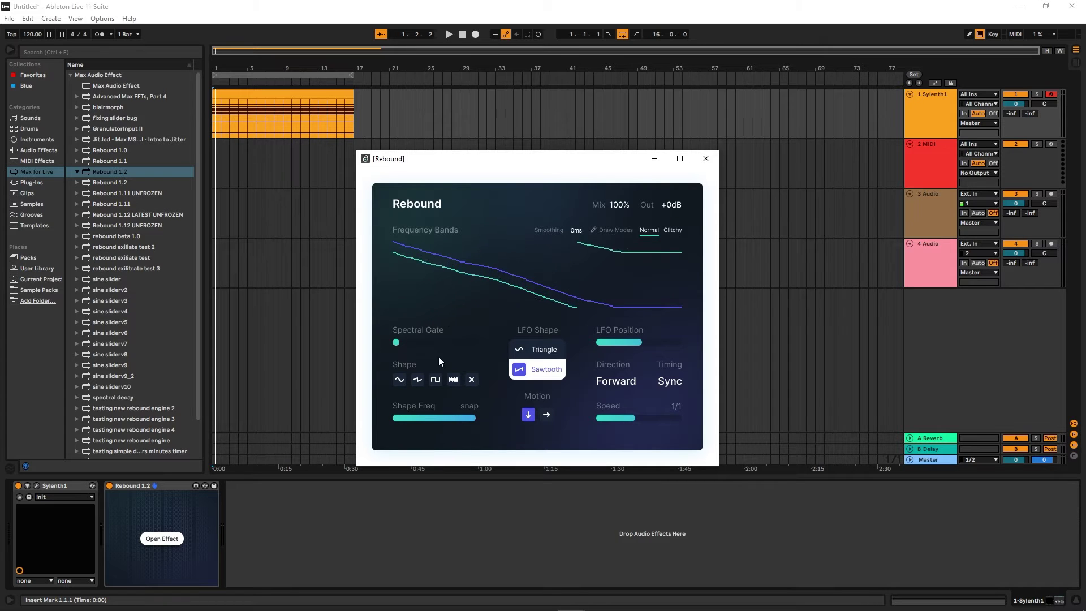
Apply the sawtooth shape to the Frequency Bands, lower Shape Freq to its minimum and play the clip.
left_click(413, 380)
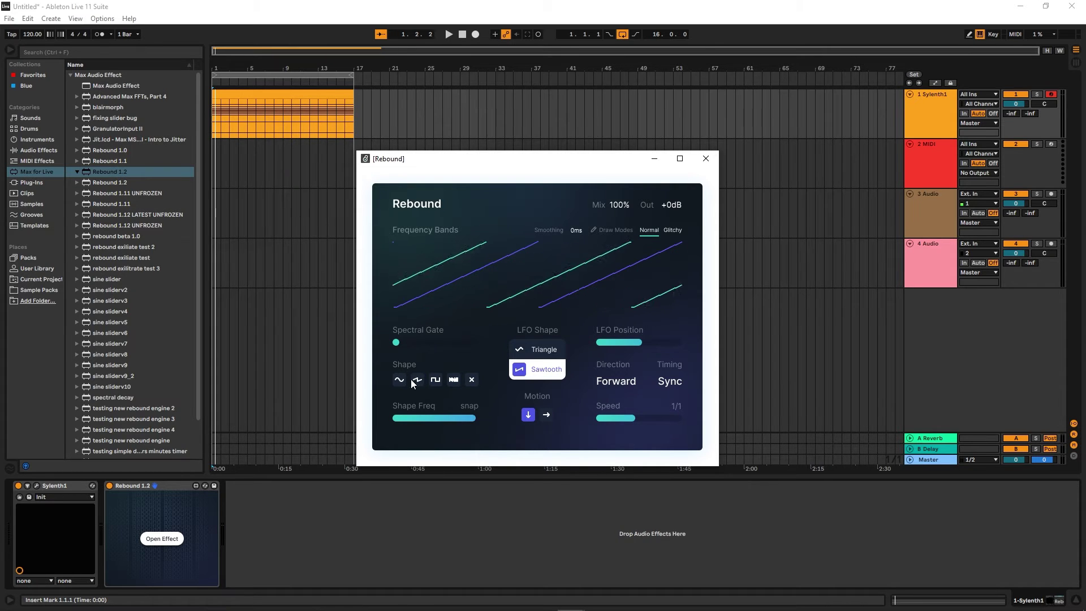
left_click_drag(468, 419, 407, 417)
key("space")
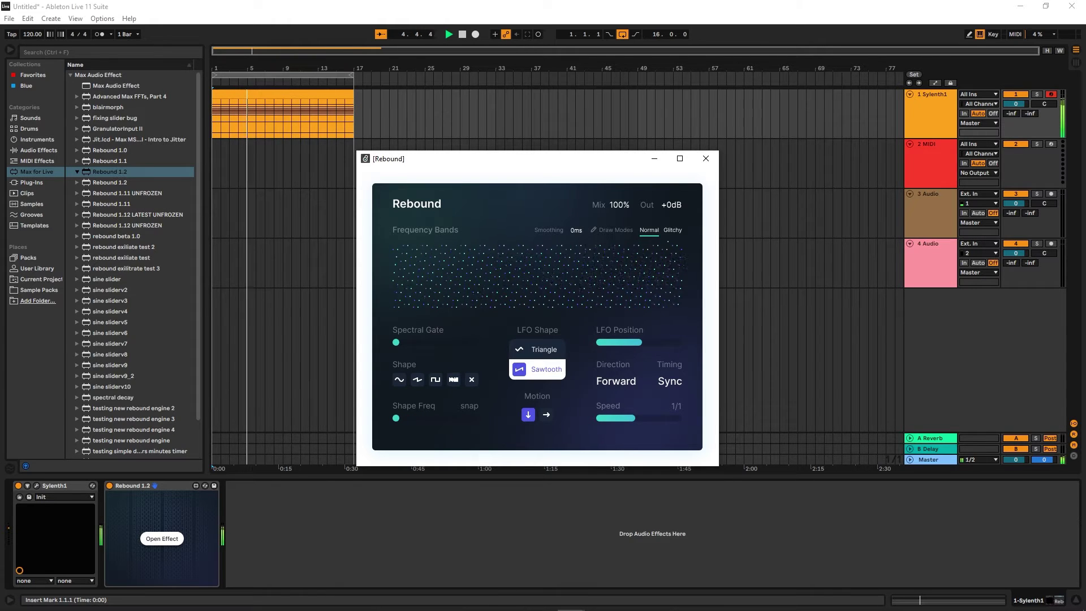
Apply the square shape with Shape Freq slightly above minimum and audition it with Speed at 1/8.
left_click(436, 383)
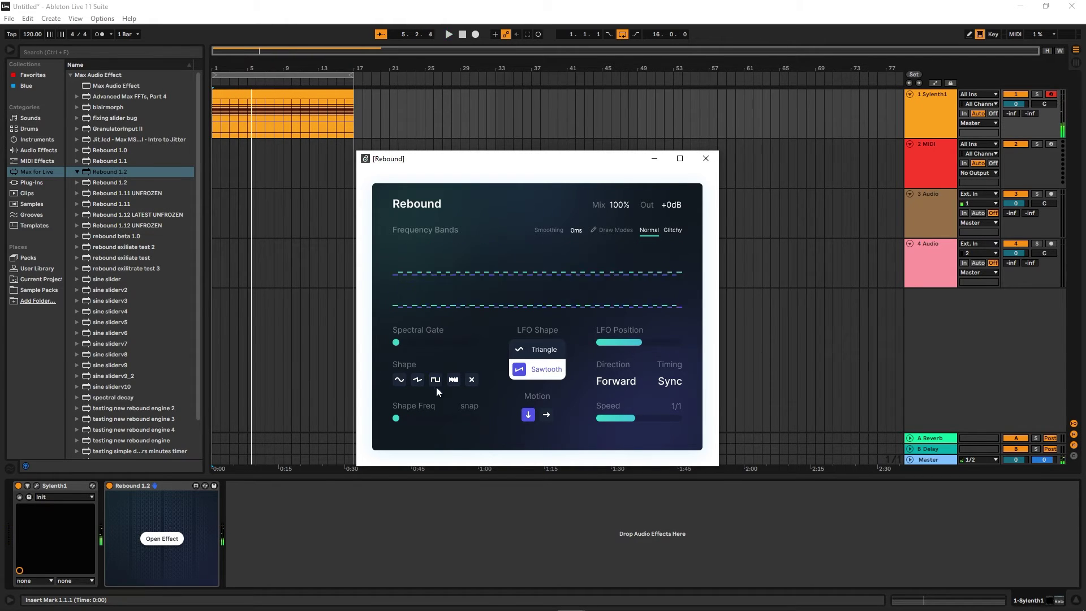
key("space")
mouse_move(421, 418)
left_mouse_down()
mouse_move(449, 419)
mouse_move(408, 418)
left_mouse_up()
left_click_drag(609, 418, 673, 418)
key("space")
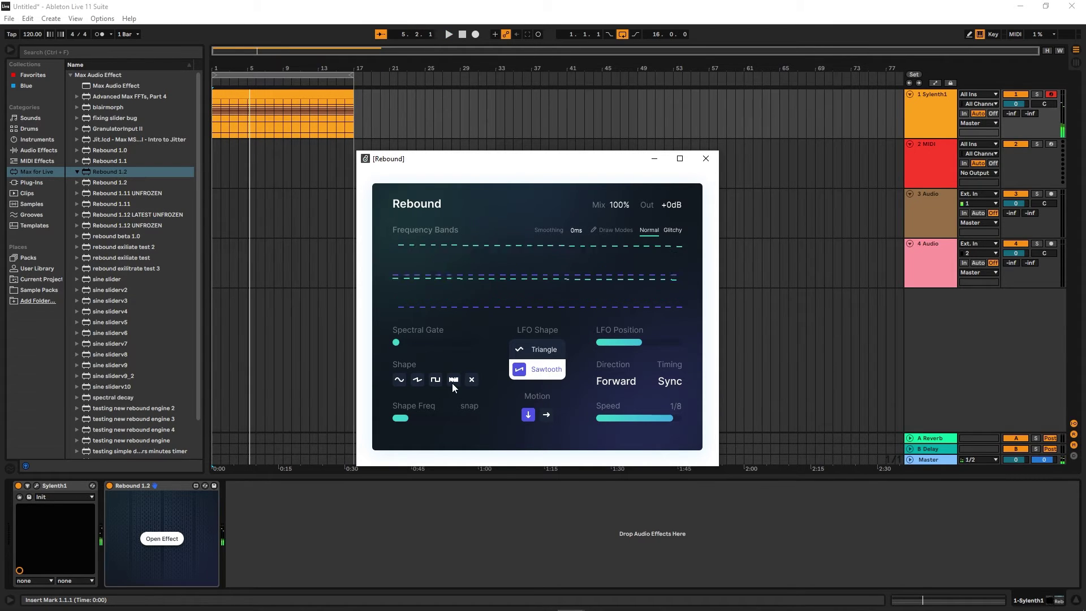
Fill the Frequency Bands with the random noise shape and play it with Speed at 1/2.
left_click(453, 380)
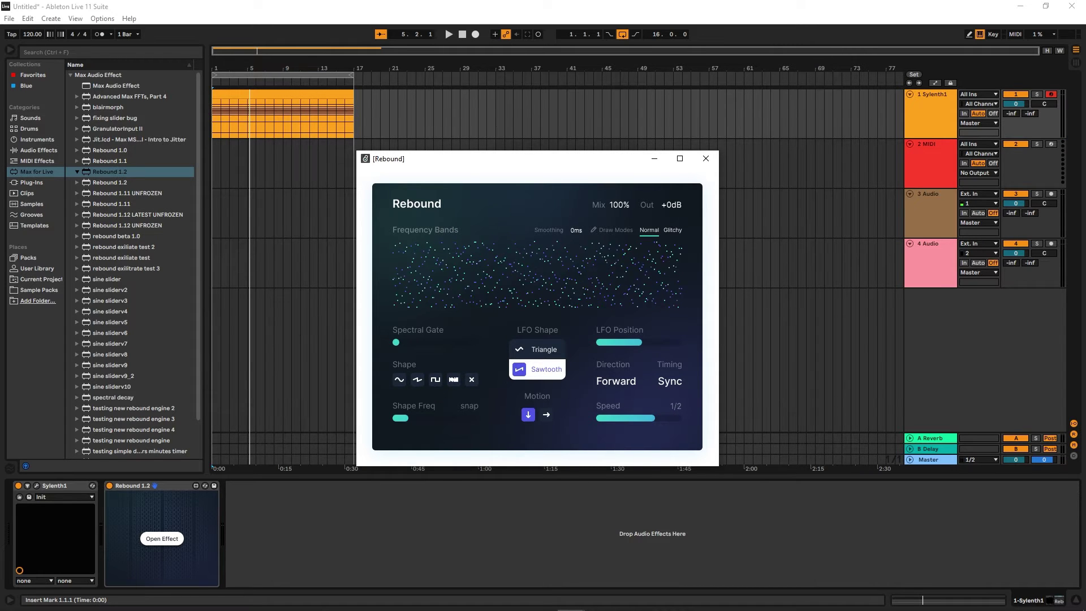
key("space")
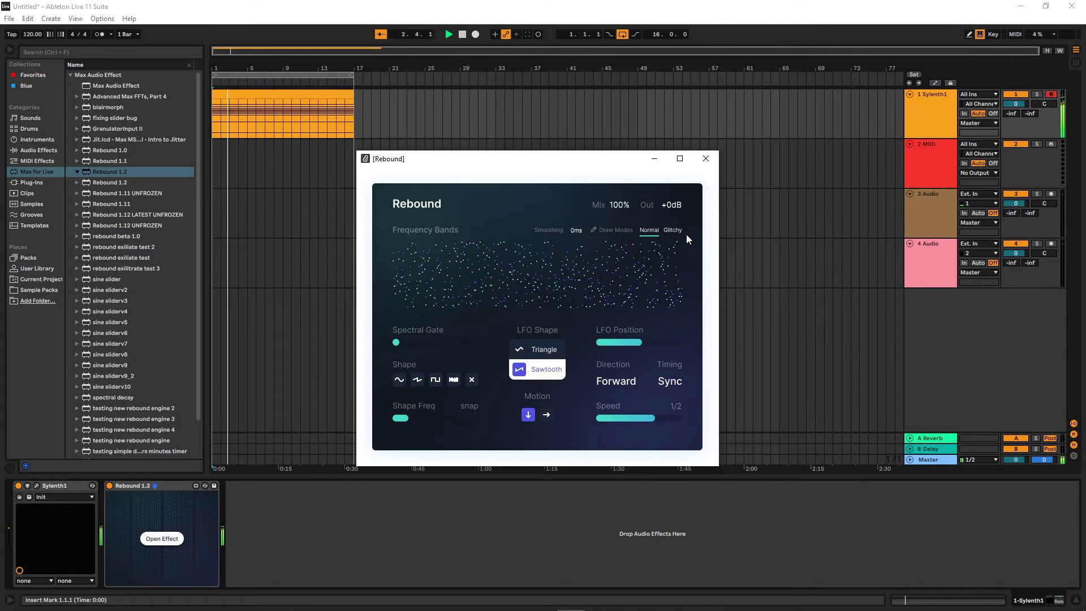
Set the draw mode to Glitchy, draw over the random pattern in the Frequency Bands and play the clip.
left_click(670, 227)
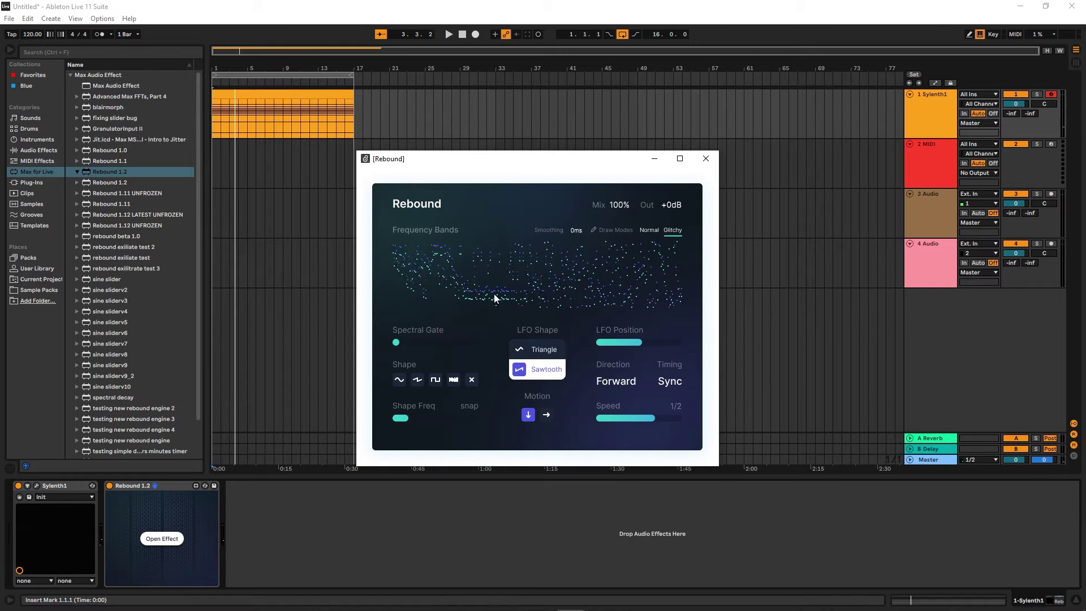
mouse_move(494, 293)
left_mouse_down()
mouse_move(422, 263)
mouse_move(494, 389)
mouse_move(448, 379)
mouse_move(512, 335)
mouse_move(429, 274)
left_mouse_up()
key("space")
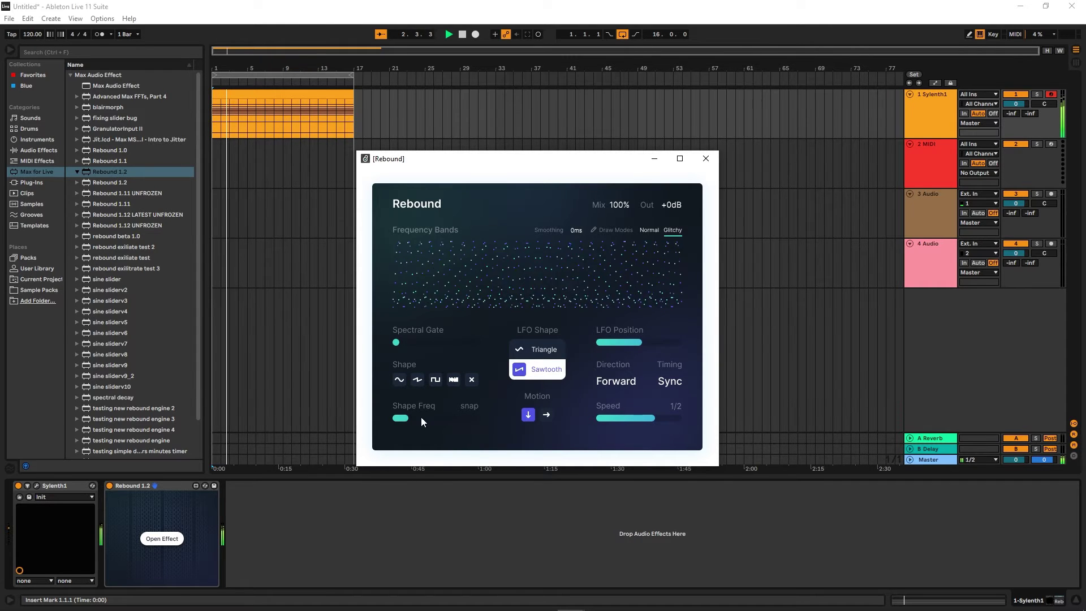
Raise Shape Freq close to maximum and draw glitches across the whole sine pattern, then audition it with Speed at 2/1.
left_click_drag(421, 418, 474, 418)
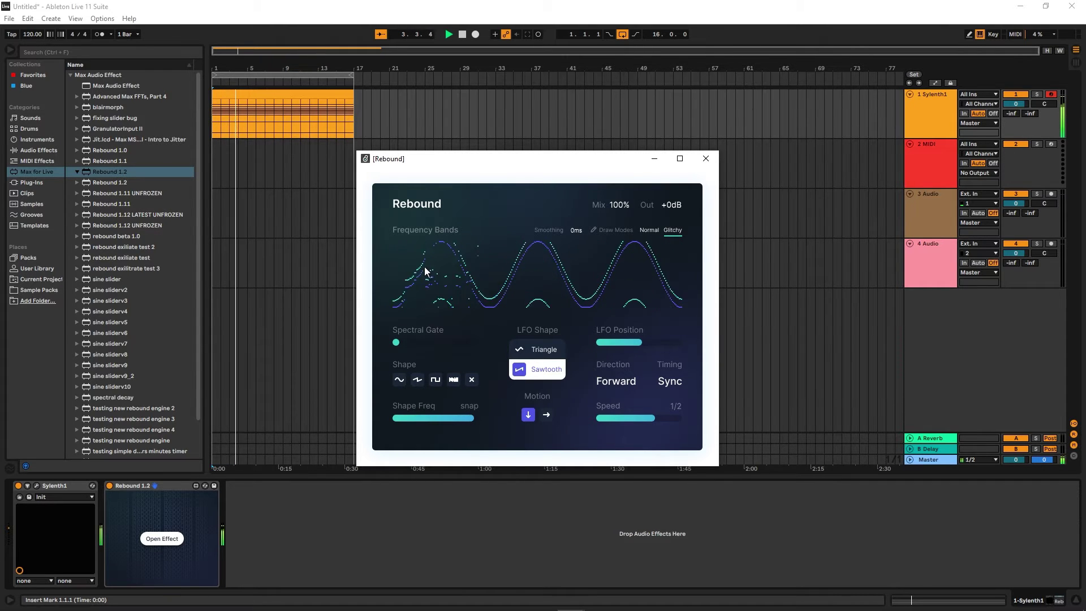
mouse_move(425, 272)
left_mouse_down()
mouse_move(408, 252)
mouse_move(492, 295)
mouse_move(495, 263)
mouse_move(562, 300)
mouse_move(586, 259)
mouse_move(619, 292)
mouse_move(653, 257)
mouse_move(677, 283)
left_mouse_up()
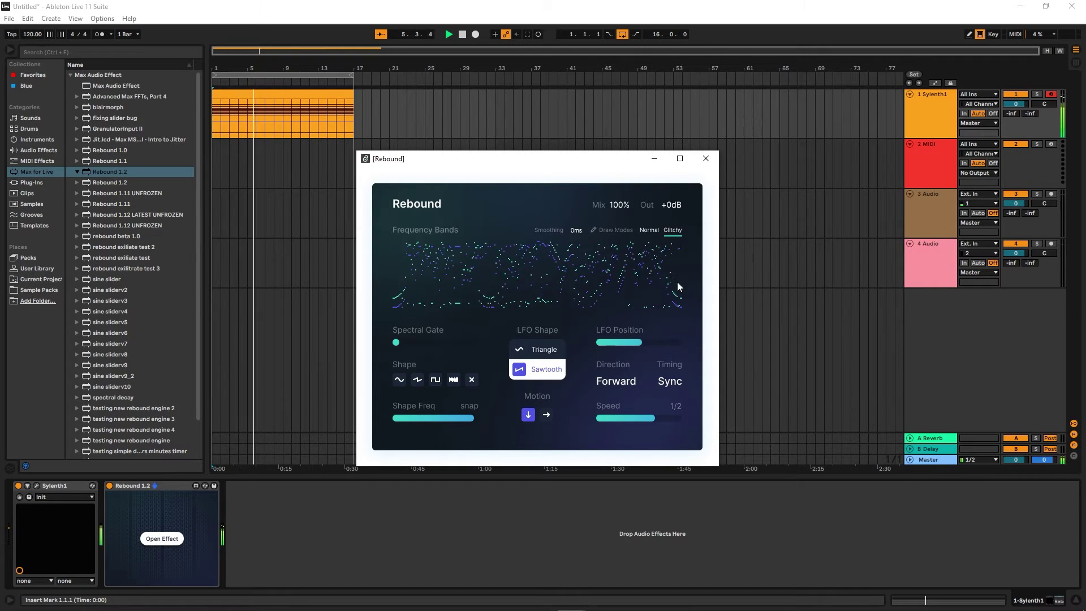
left_click_drag(648, 418, 625, 418)
key("space")
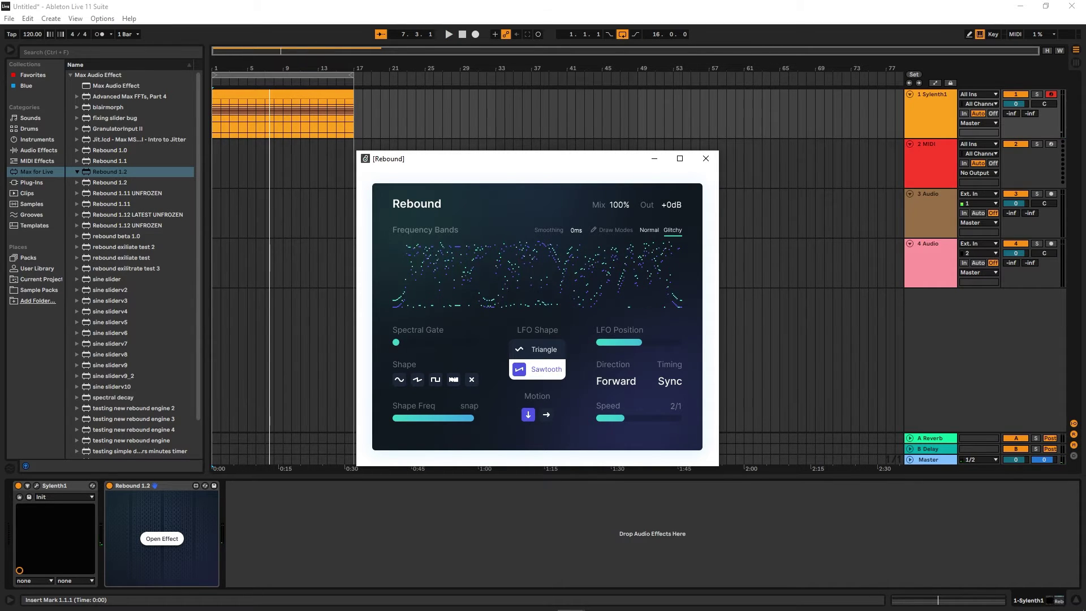
Try several Spectral Gate amounts up to near maximum during playback, and leave the gate slightly above the middle.
left_click_drag(397, 342, 458, 342)
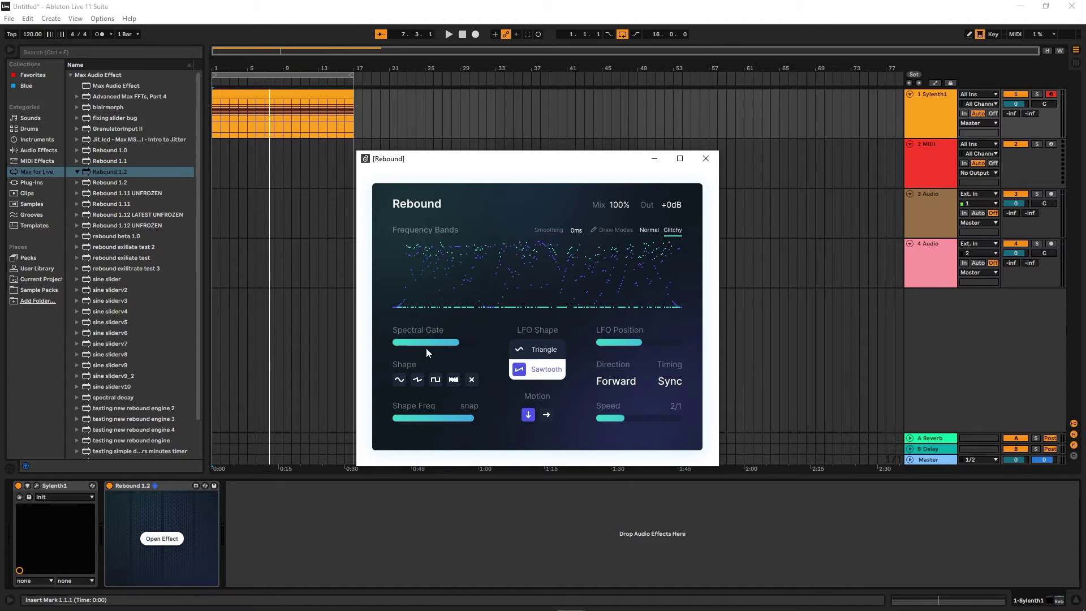
left_click_drag(458, 343, 438, 342)
mouse_move(428, 341)
left_mouse_down()
mouse_move(442, 342)
mouse_move(409, 342)
mouse_move(433, 342)
left_mouse_up()
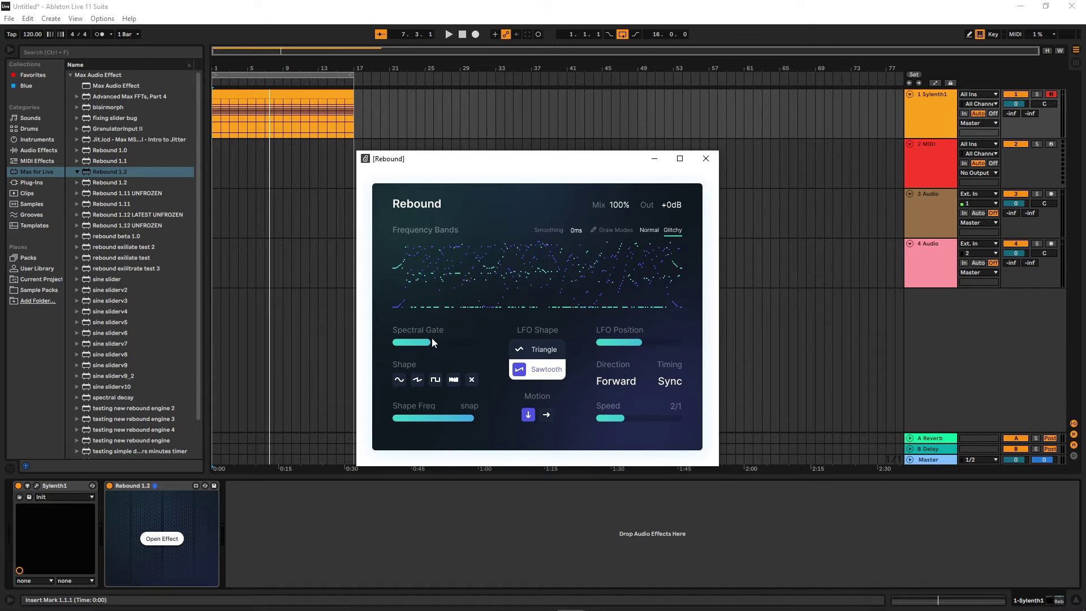
left_click_drag(433, 342, 477, 342)
key("space")
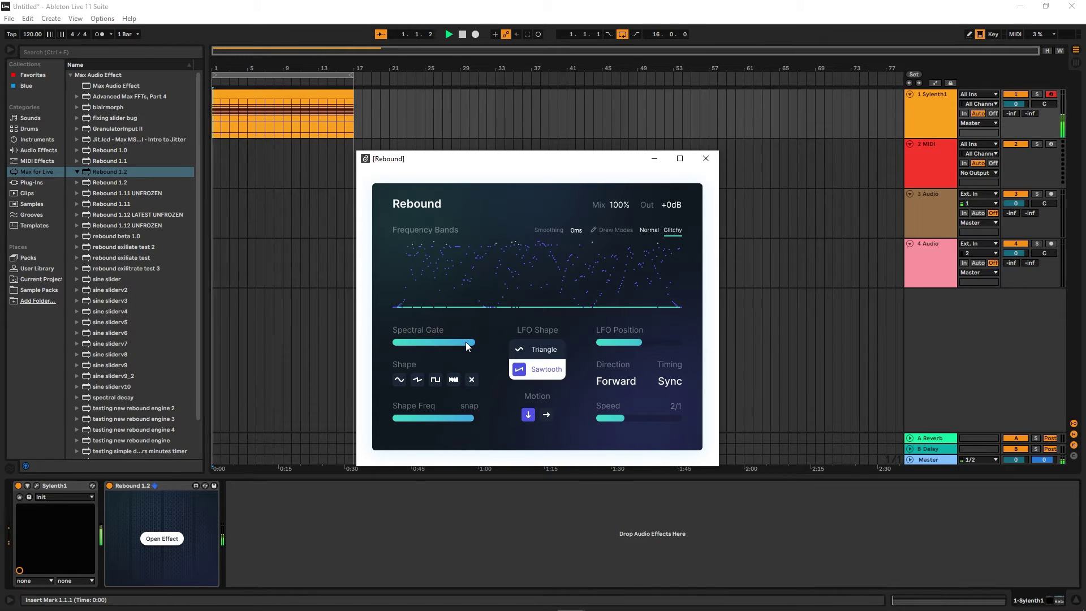
left_click_drag(467, 342, 443, 341)
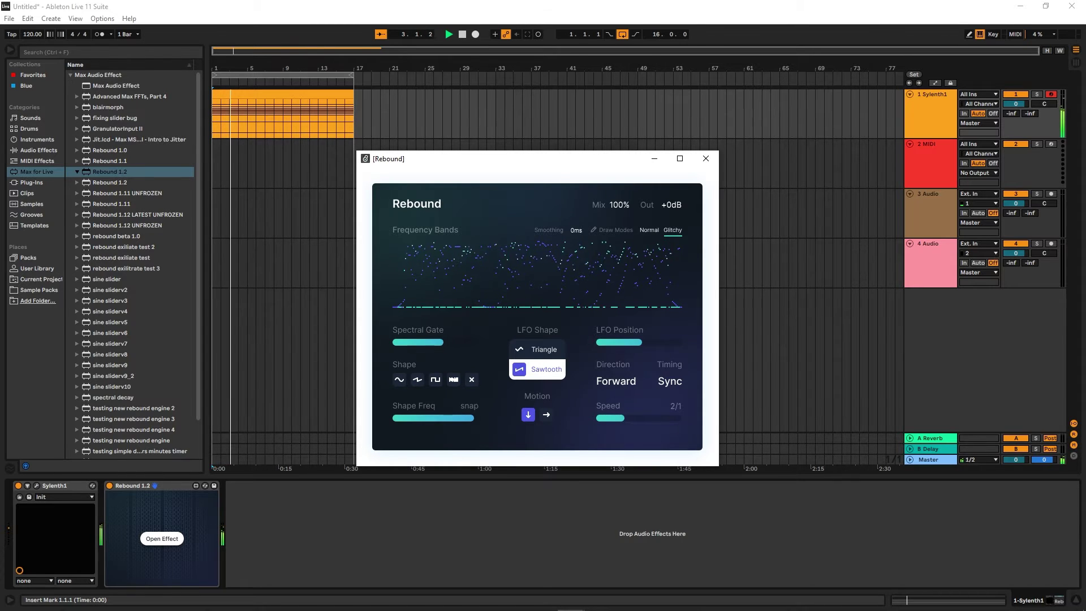
Set Speed to 1/4 and fill the Frequency Bands with the sawtooth shape, trying the Spectral Gate near maximum and at minimum.
left_click_drag(603, 417, 662, 418)
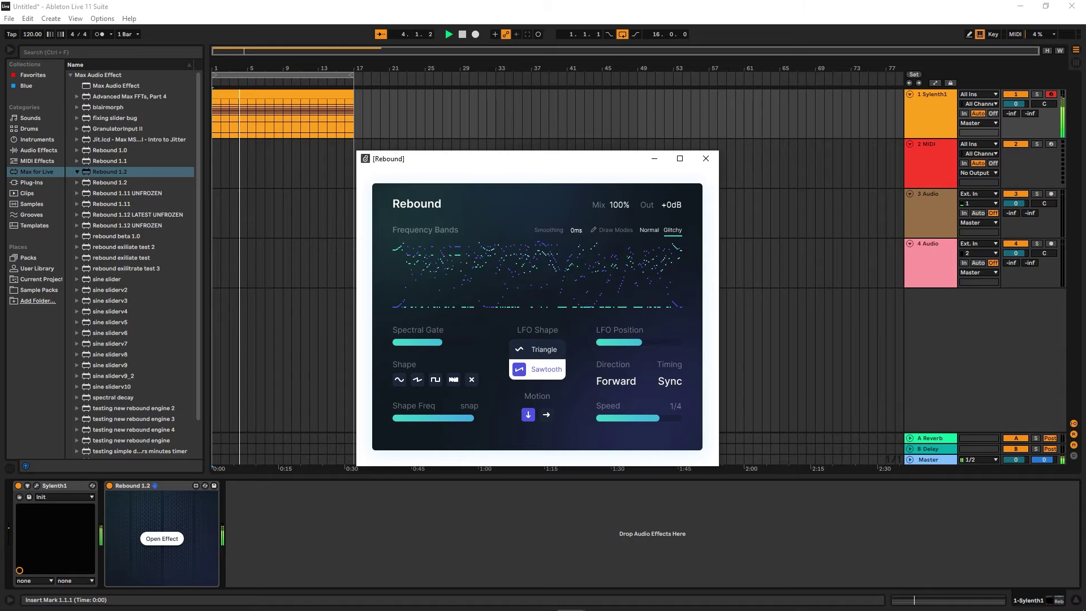
left_click_drag(442, 341, 475, 341)
left_click(416, 379)
left_click_drag(453, 417, 416, 418)
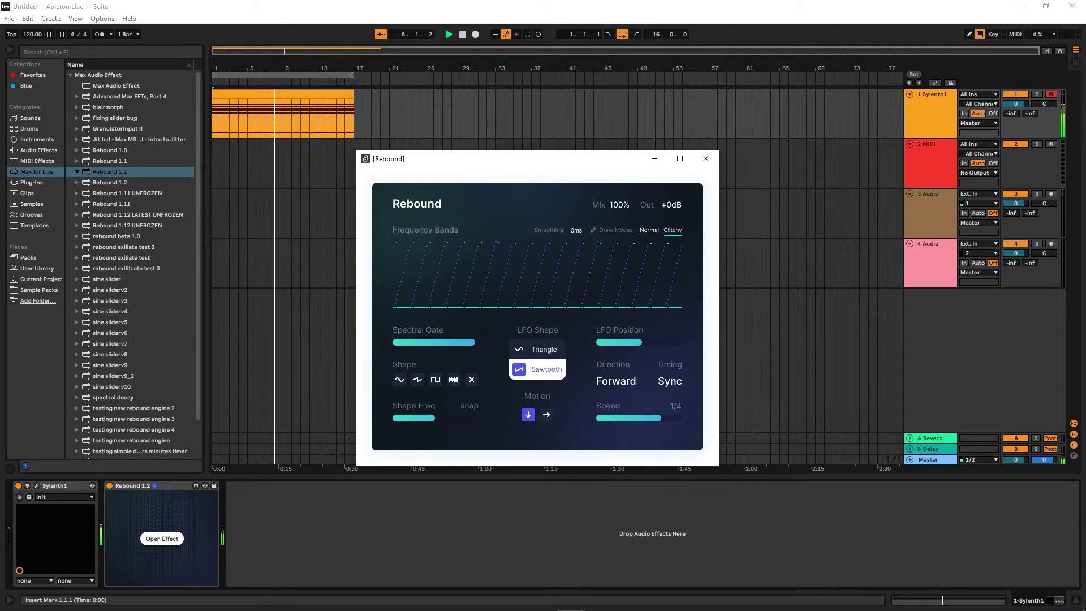
left_click_drag(468, 345, 393, 345)
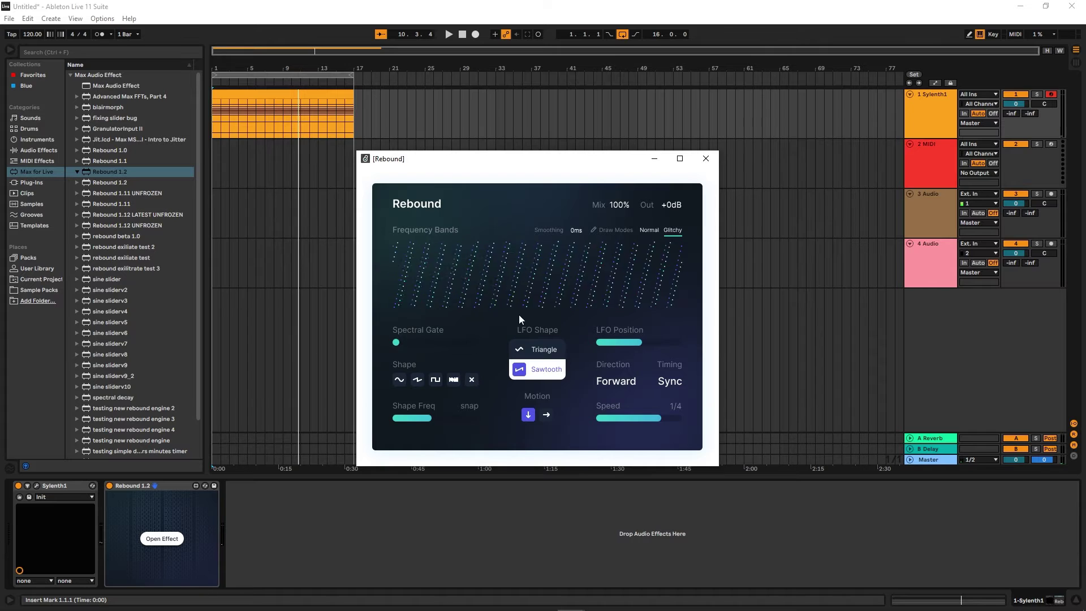
Reset the Frequency Bands pattern, draw glitches across its lower-frequency half and audition the result.
left_click(472, 380)
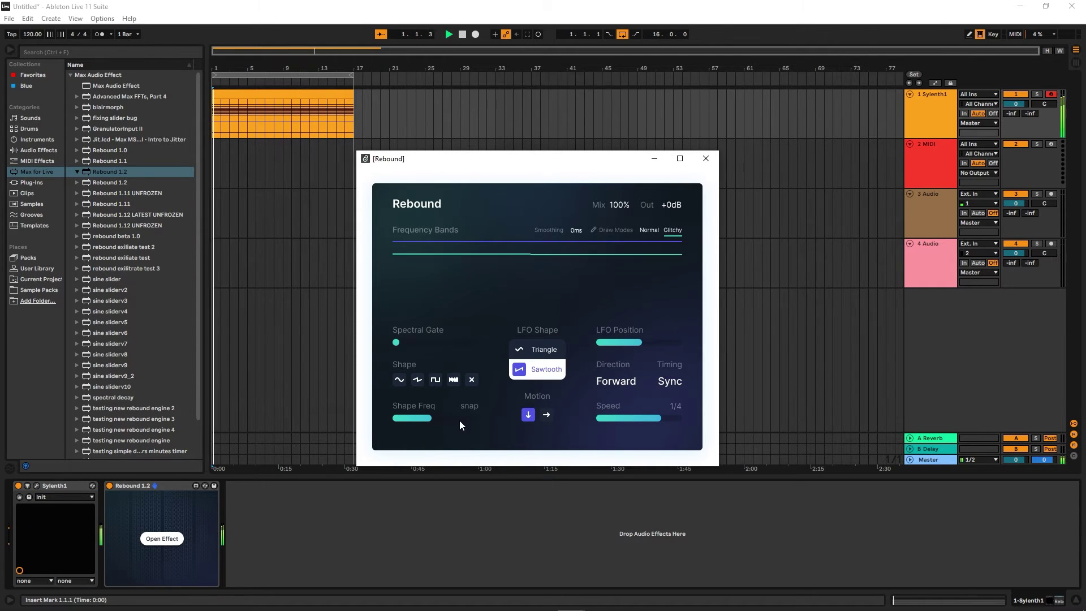
key("space")
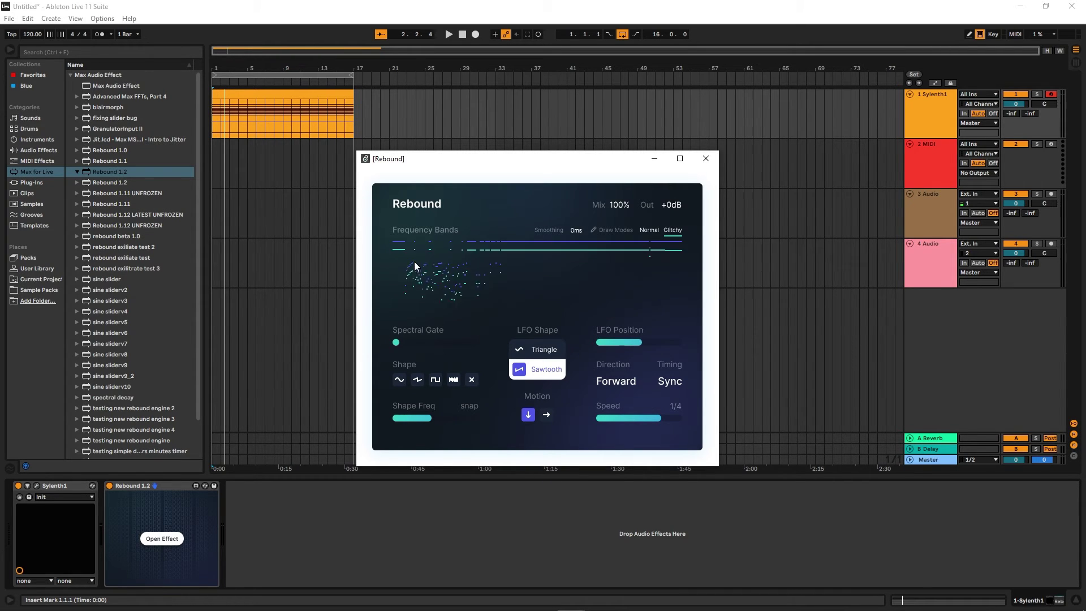
mouse_move(415, 262)
left_mouse_down()
mouse_move(409, 270)
mouse_move(418, 261)
mouse_move(445, 275)
left_mouse_up()
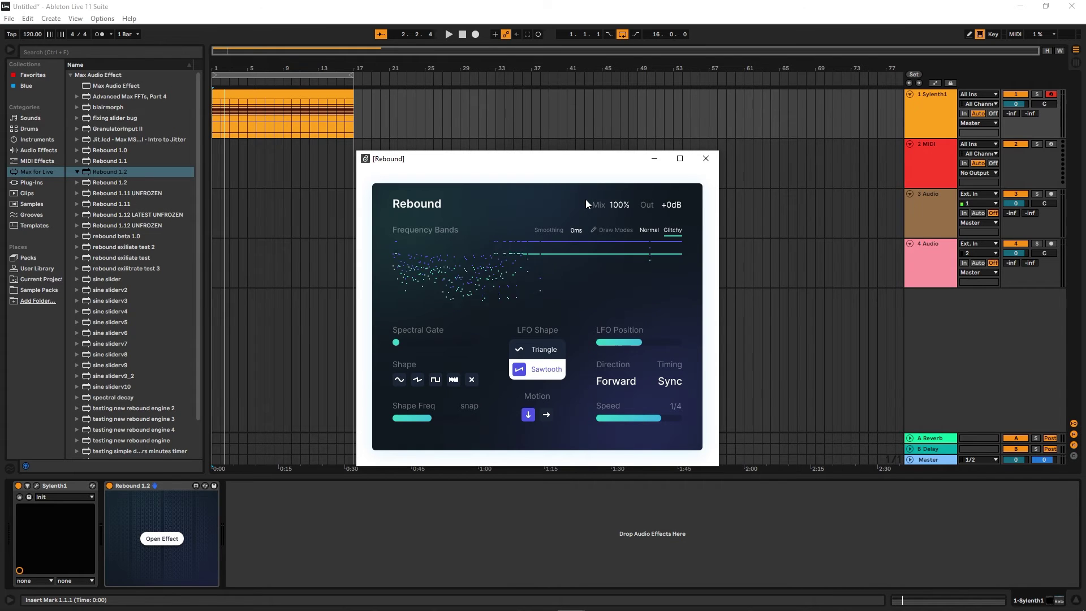
key("space")
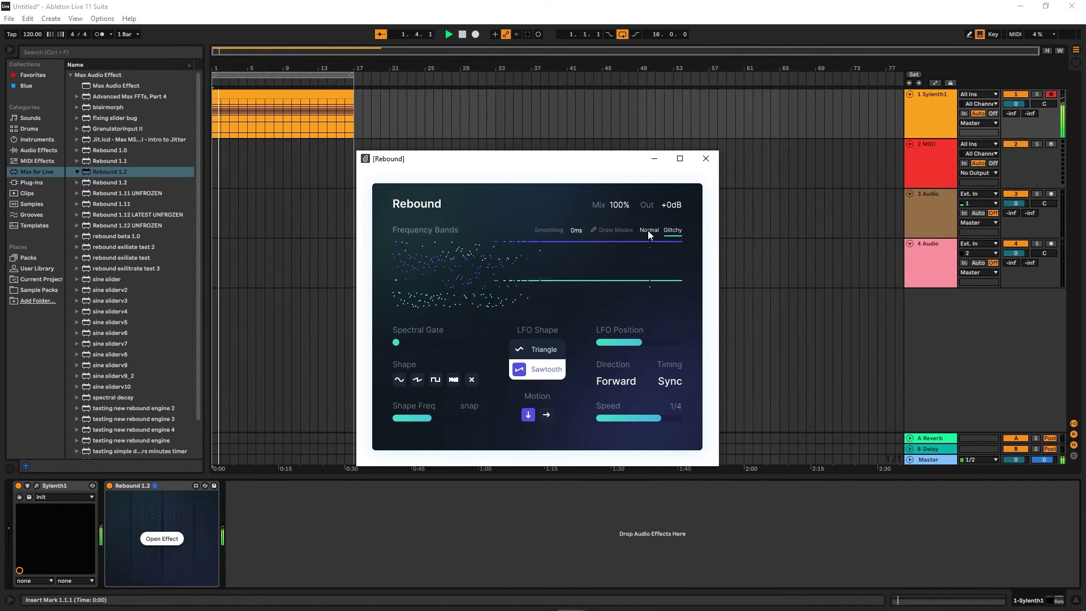
key("space")
Set the draw mode to Normal, reset the bands, and draw smooth waves across them to play with Speed at 1/2.
left_click(649, 231)
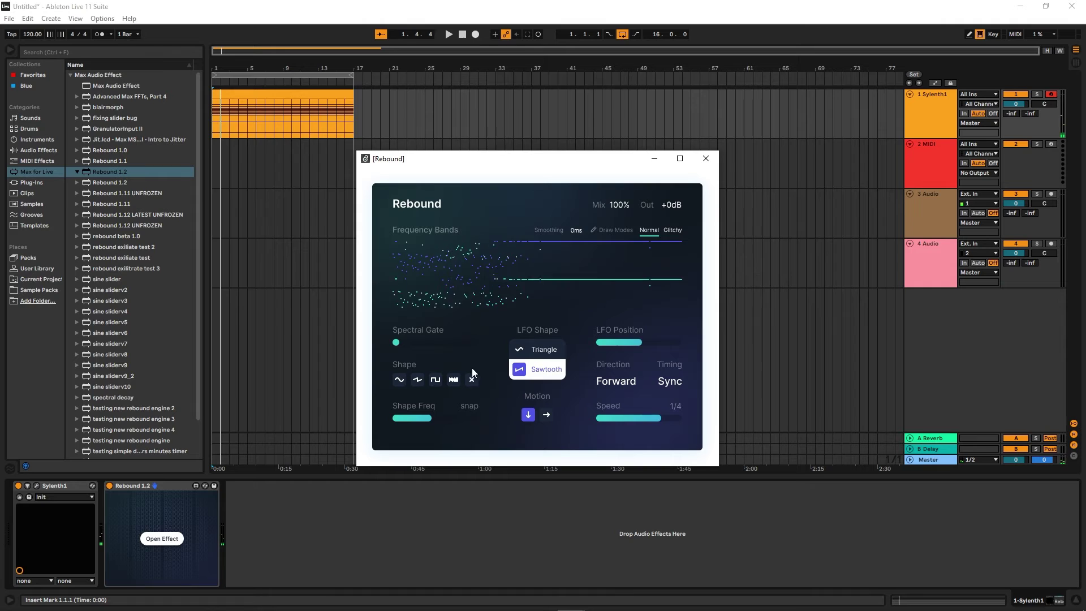
left_click(472, 379)
mouse_move(401, 283)
left_mouse_down()
mouse_move(433, 270)
mouse_move(441, 295)
mouse_move(451, 275)
mouse_move(482, 291)
left_mouse_up()
left_click_drag(661, 418, 651, 419)
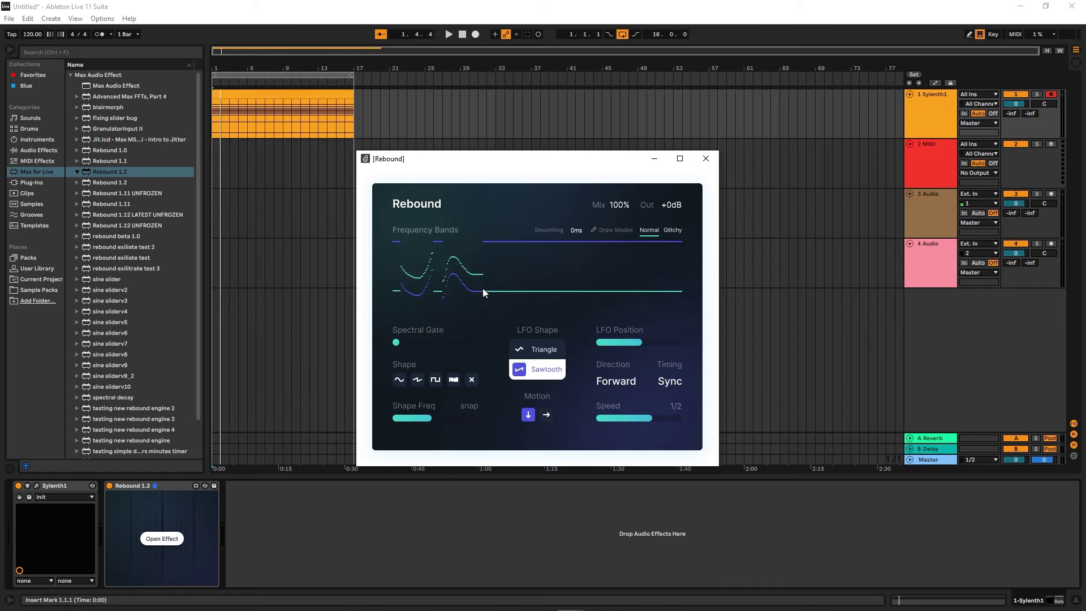
mouse_move(483, 289)
left_mouse_down()
mouse_move(535, 260)
mouse_move(609, 281)
mouse_move(668, 279)
mouse_move(561, 289)
mouse_move(514, 253)
mouse_move(430, 287)
mouse_move(397, 248)
mouse_move(474, 266)
mouse_move(539, 301)
left_mouse_up()
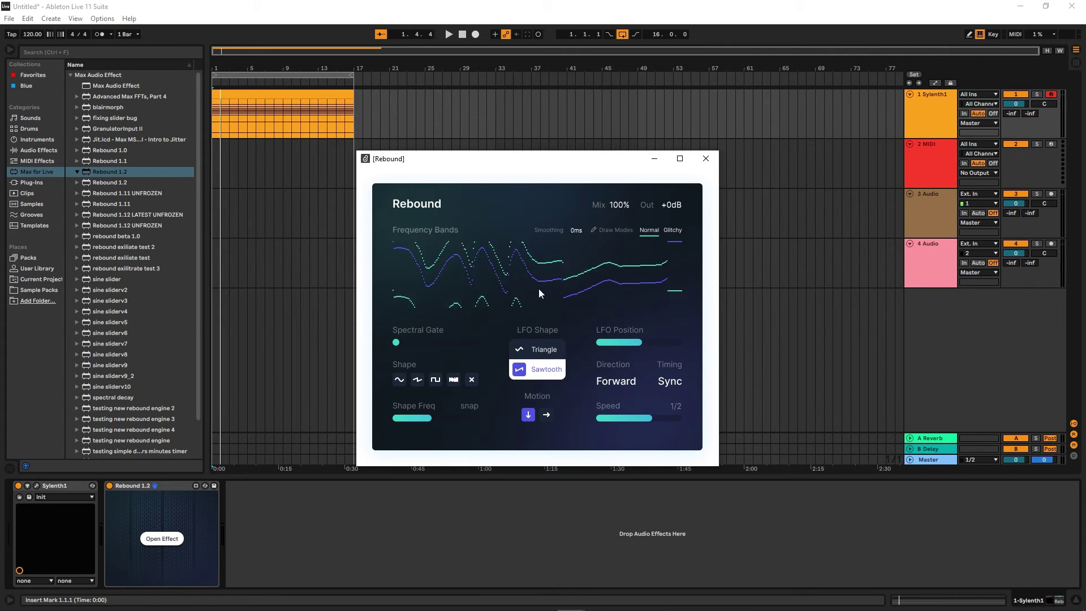
key("space")
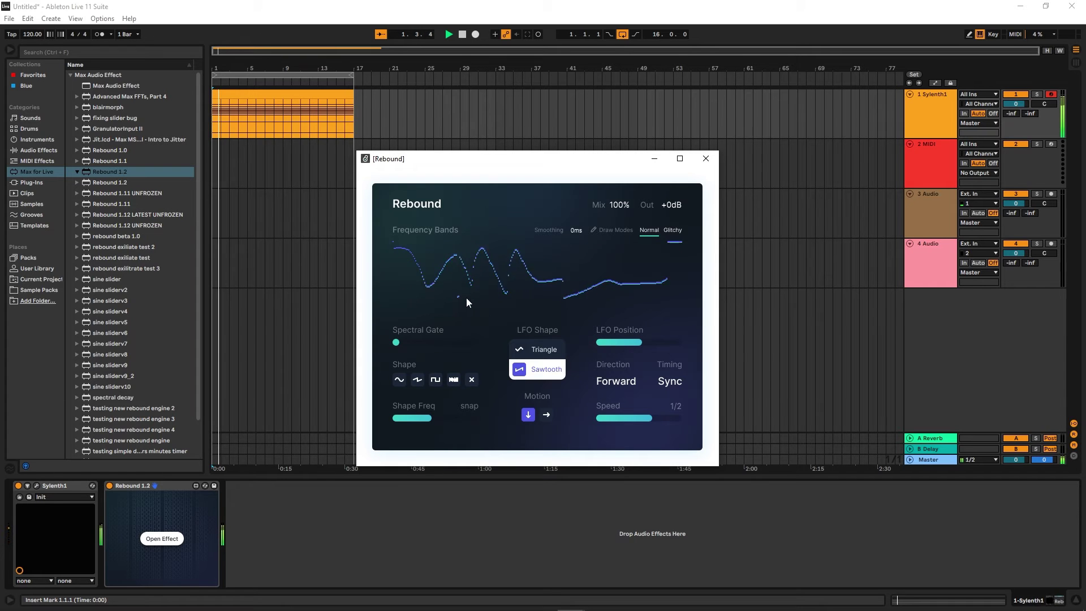
Set the LFO Shape to Triangle and draw curves over a sawtooth pattern with Shape Freq raised to about four fifths.
left_click(538, 349)
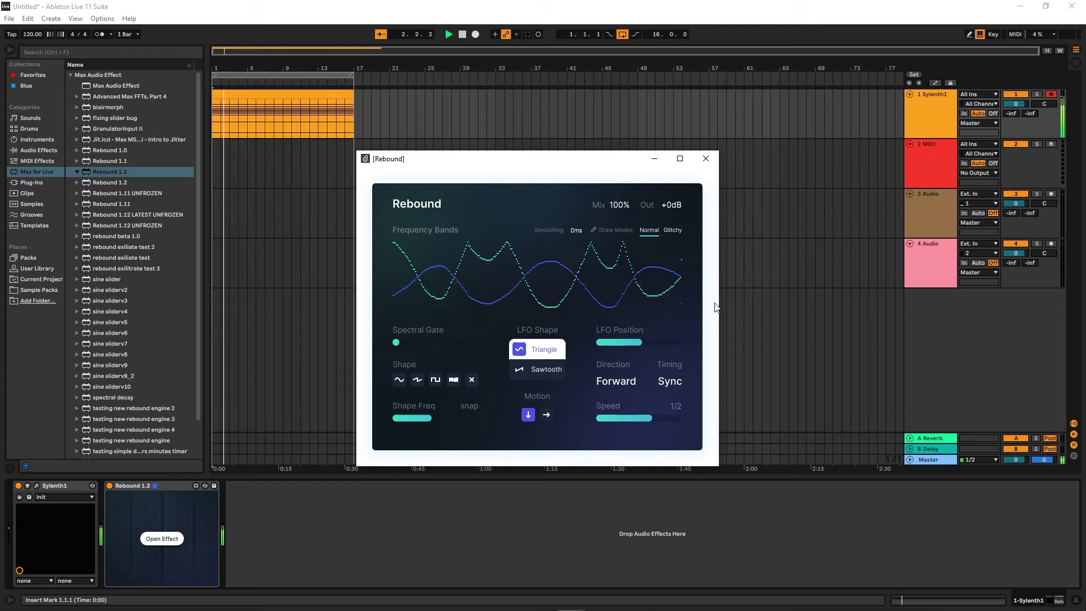
left_click(417, 378)
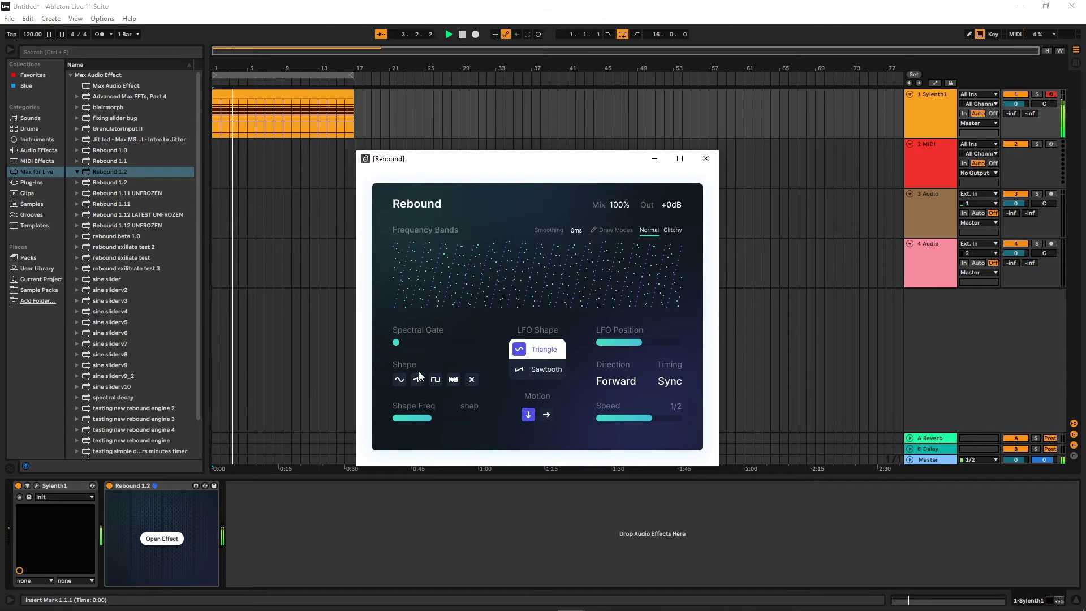
left_click_drag(428, 419, 459, 418)
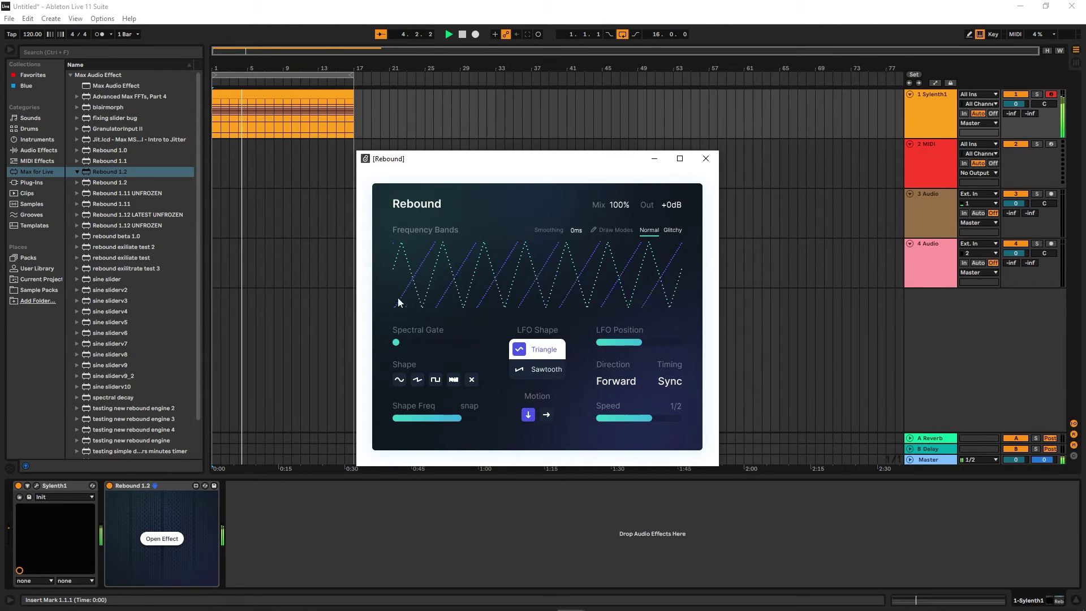
mouse_move(398, 301)
left_mouse_down()
mouse_move(401, 265)
mouse_move(418, 296)
mouse_move(438, 277)
mouse_move(445, 293)
mouse_move(415, 288)
mouse_move(440, 254)
mouse_move(457, 287)
mouse_move(471, 265)
mouse_move(539, 292)
mouse_move(603, 175)
mouse_move(431, 273)
mouse_move(476, 275)
mouse_move(445, 267)
left_mouse_up()
key("space")
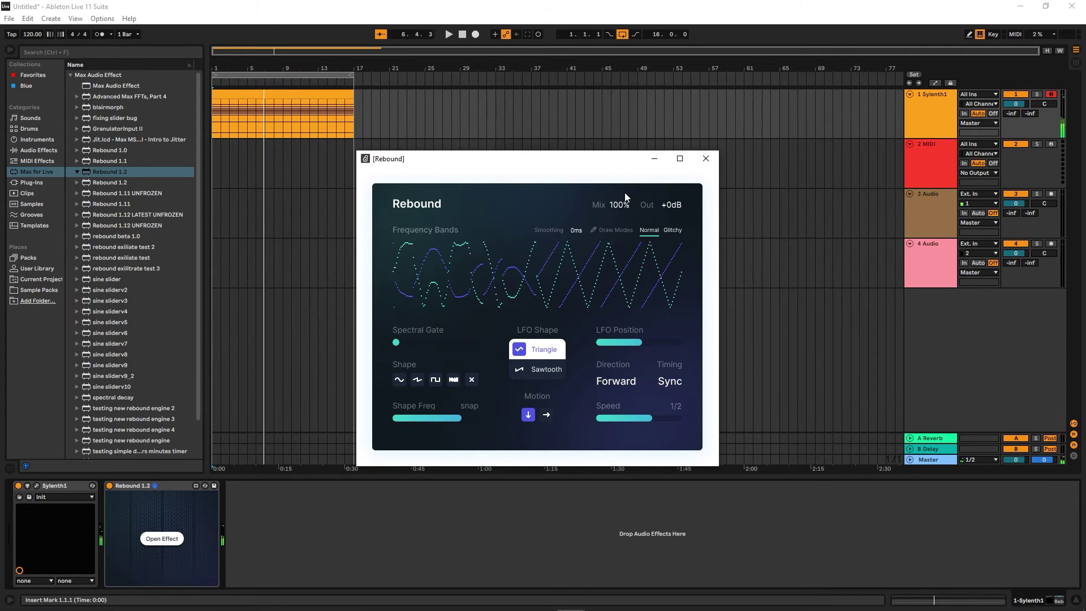
Play the random noise pattern while trying lower Mix values such as 61% and different Spectral Gate amounts, ending at 100% Mix and minimum gate.
left_click_drag(621, 205, 620, 228)
key("space")
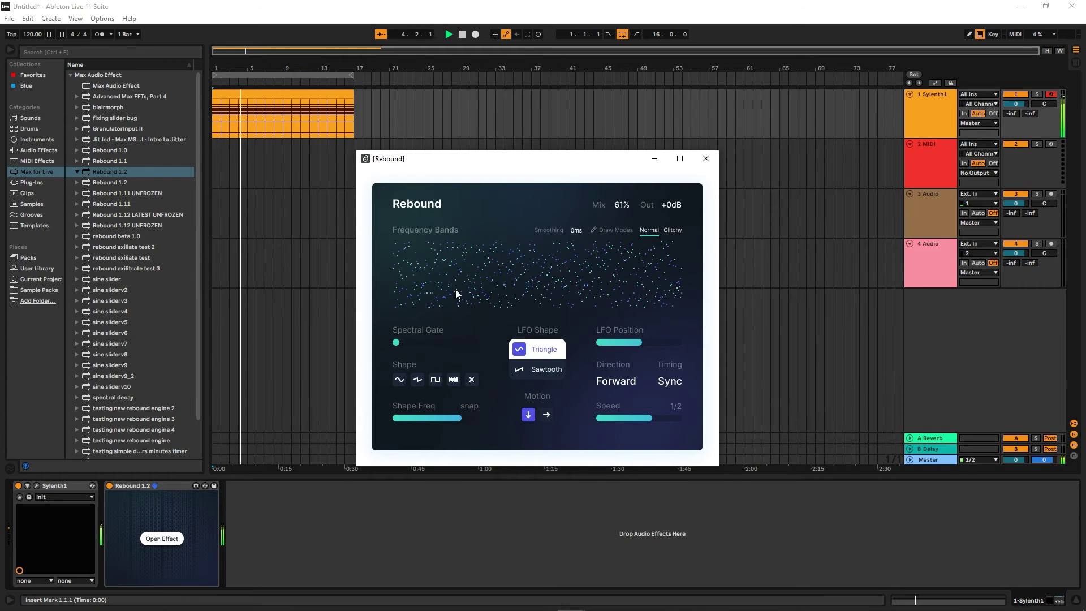
left_click_drag(622, 205, 622, 190)
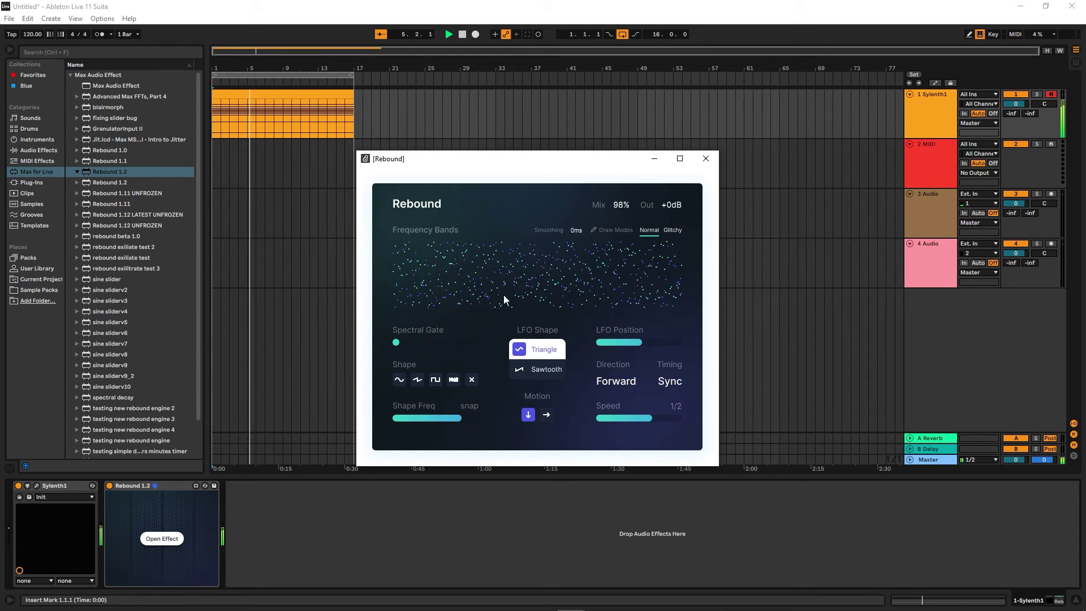
left_click_drag(410, 343, 437, 343)
left_click_drag(620, 205, 621, 233)
left_click_drag(425, 341, 396, 342)
key("space")
left_click_drag(622, 204, 622, 169)
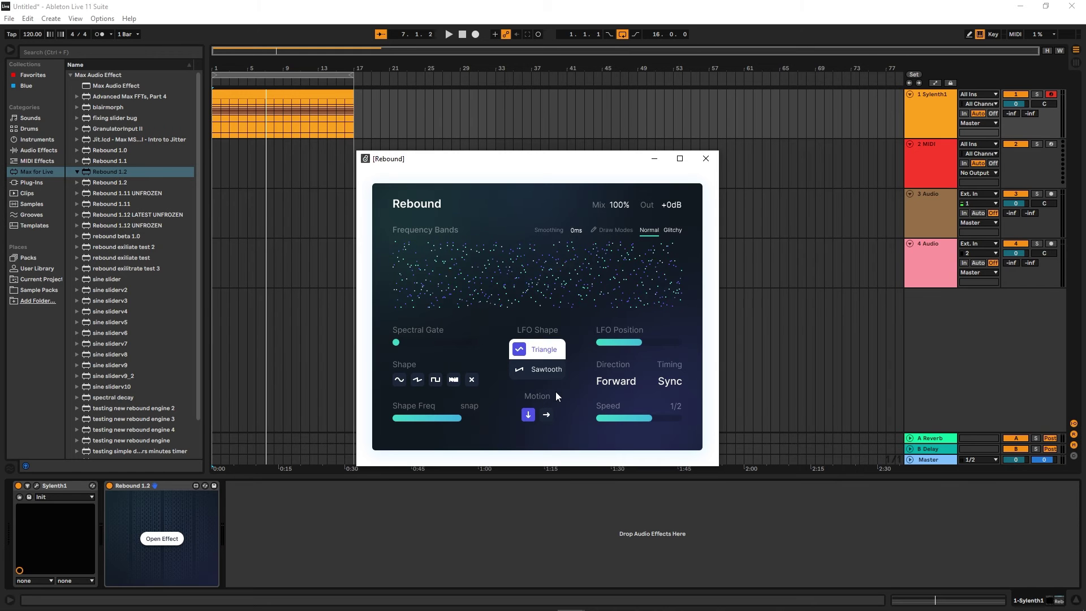
Set Speed to 4/1, LFO Shape to Sawtooth and Motion to horizontal with the Forward direction, and audition the random pattern.
left_click_drag(637, 416, 604, 416)
left_click(527, 368)
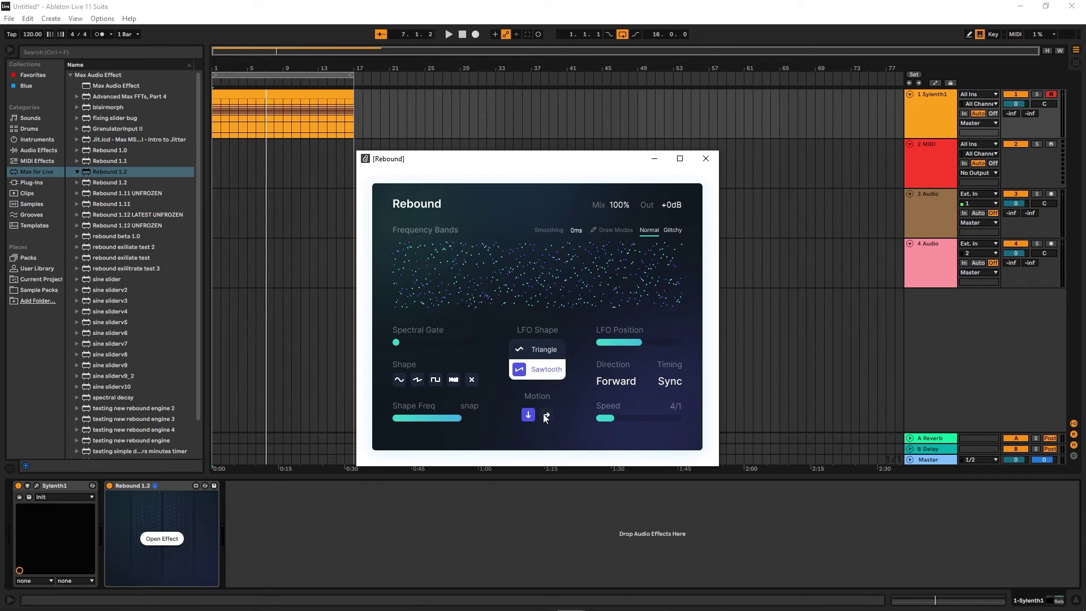
left_click(614, 382)
left_click(614, 382)
left_click(547, 415)
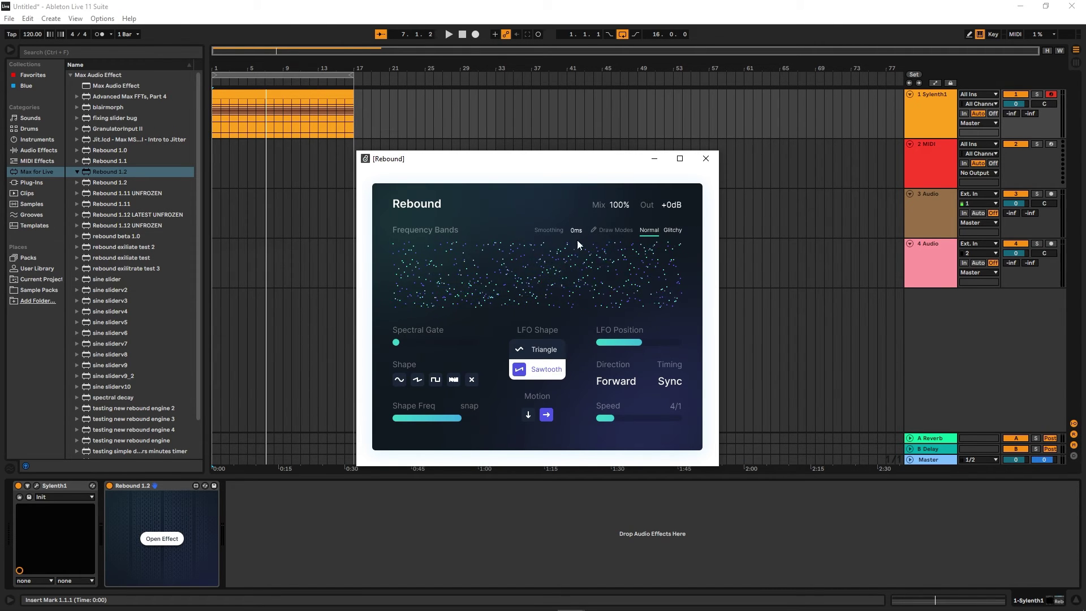
key("space")
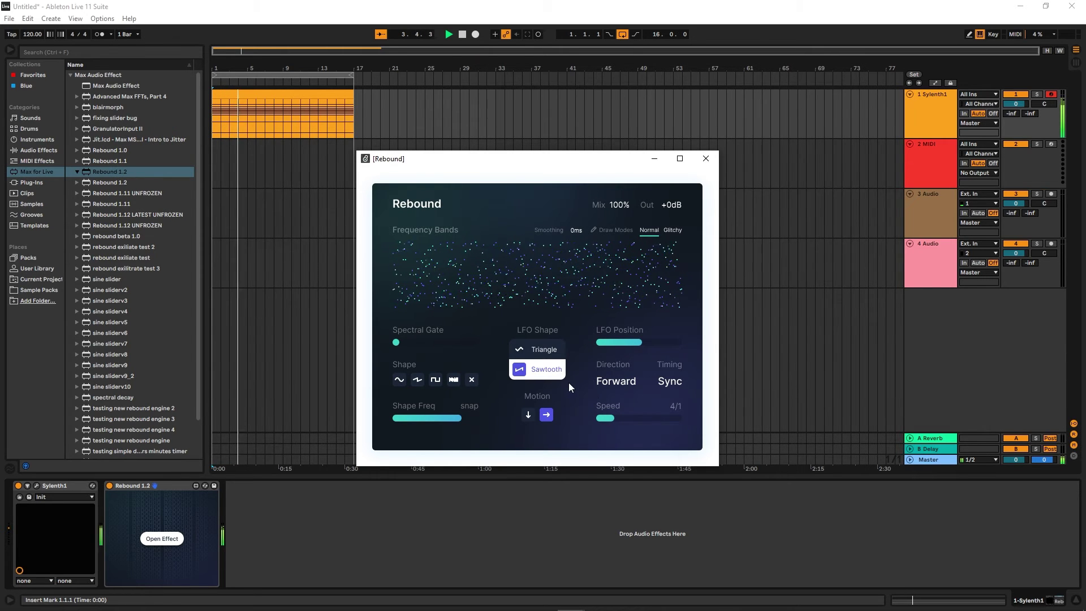
key("space")
Flatten all Frequency Bands to the lowest level and place isolated points near their upper level during playback.
mouse_move(524, 307)
left_mouse_down()
mouse_move(358, 342)
mouse_move(786, 369)
left_mouse_up()
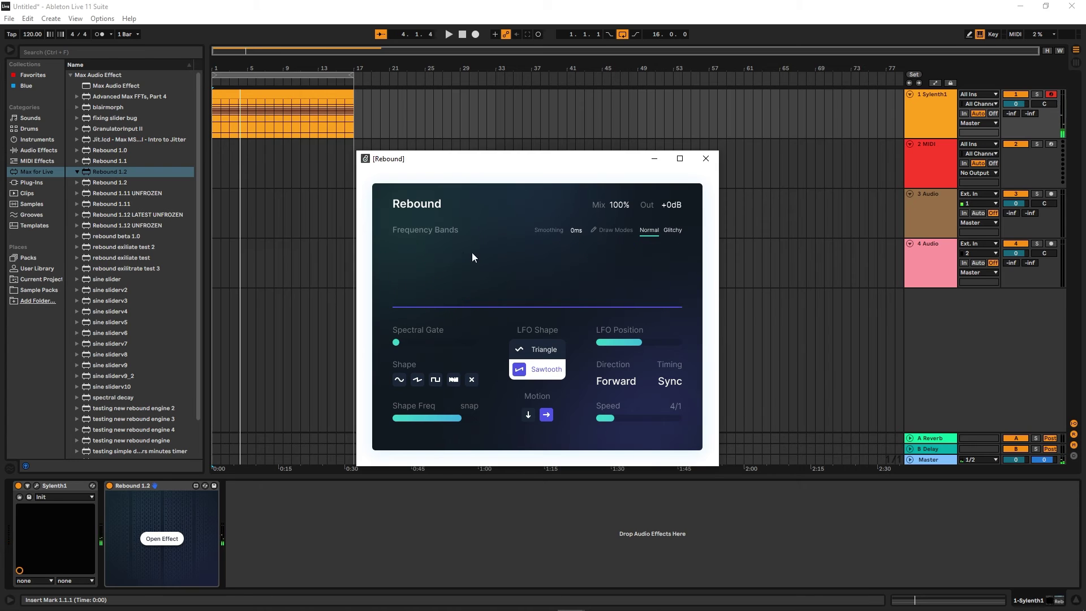
key("space")
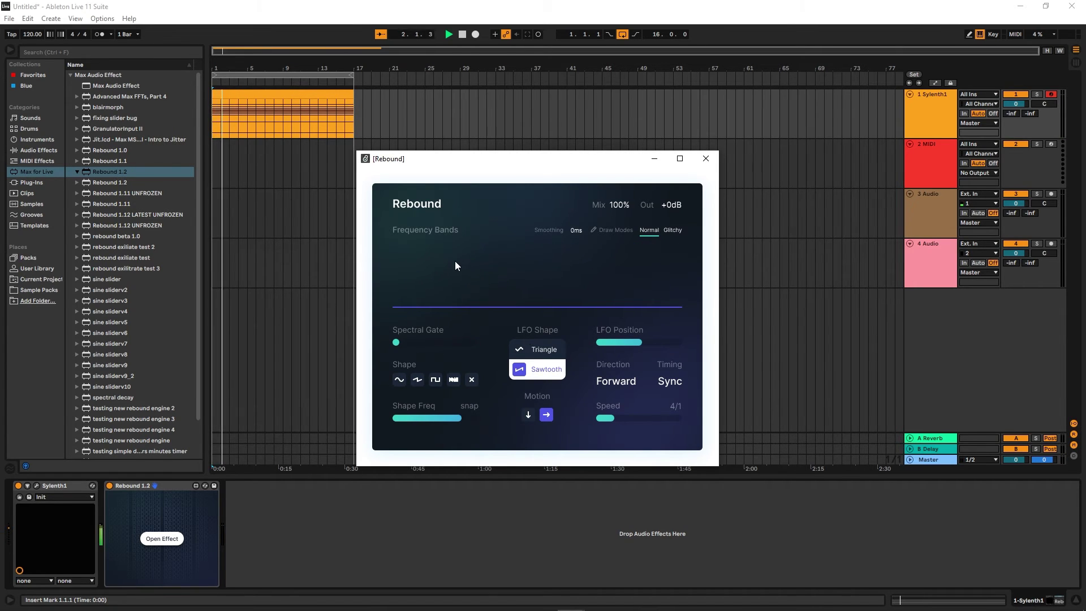
left_click_drag(407, 251, 412, 252)
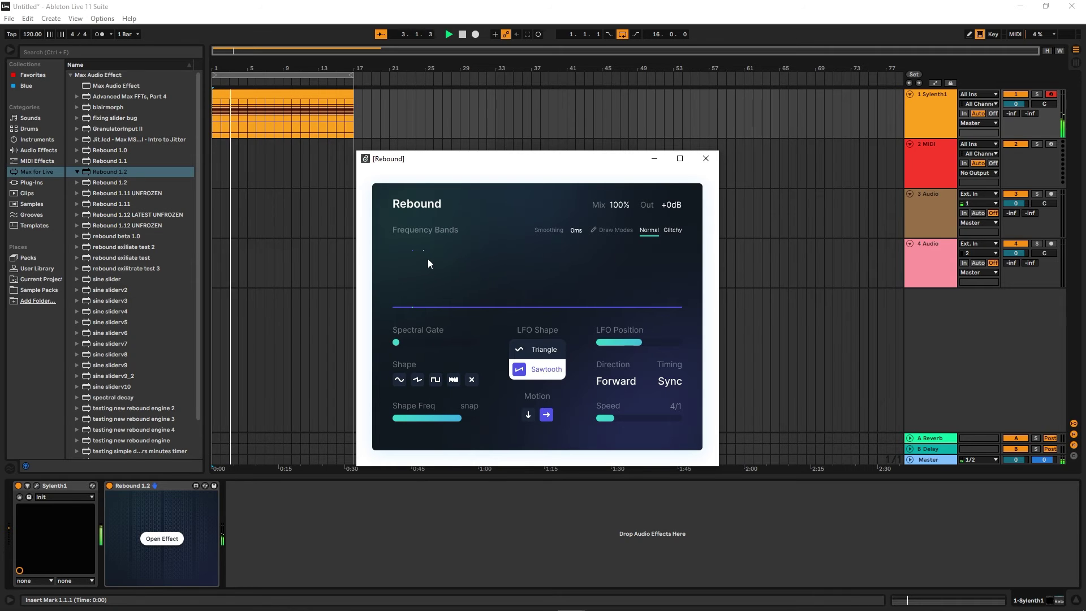
left_click(429, 254)
left_click(454, 254)
left_click_drag(480, 257, 646, 257)
left_click(527, 254)
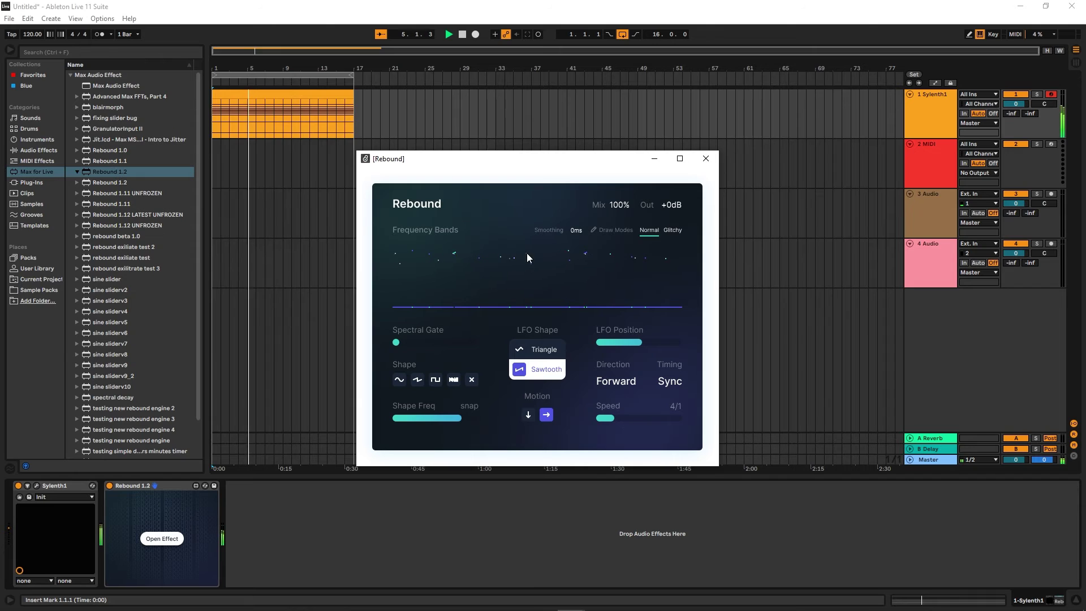
left_click(506, 254)
left_click(486, 256)
left_click(472, 256)
left_click(452, 251)
key("space")
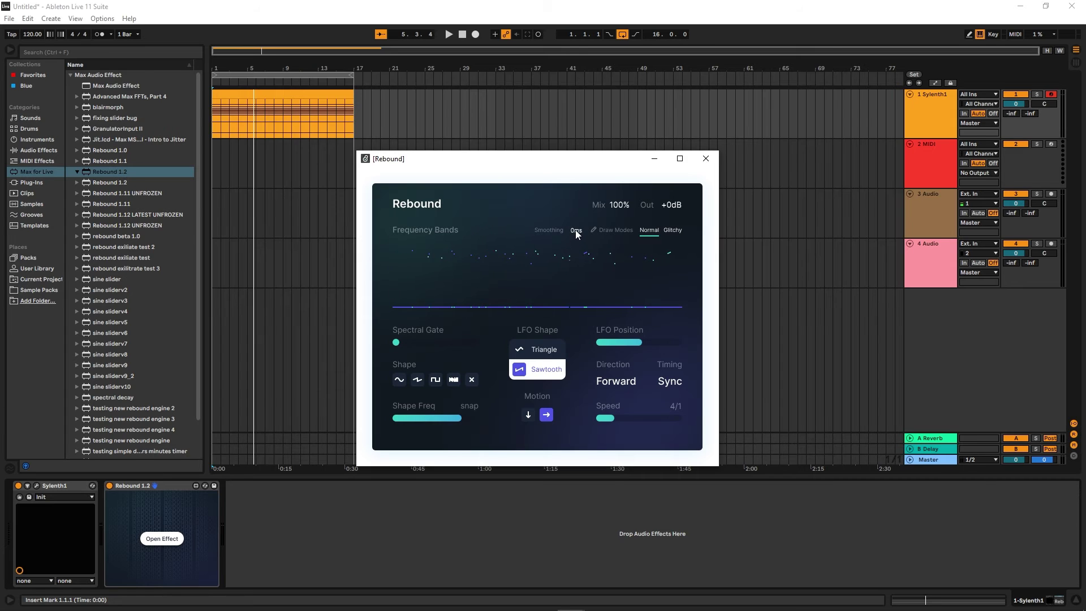
Audition the isolated points with Smoothing at 11 ms and Speed at 1/2, and switch the LFO Shape to Triangle.
key("space")
left_click_drag(576, 230, 575, 229)
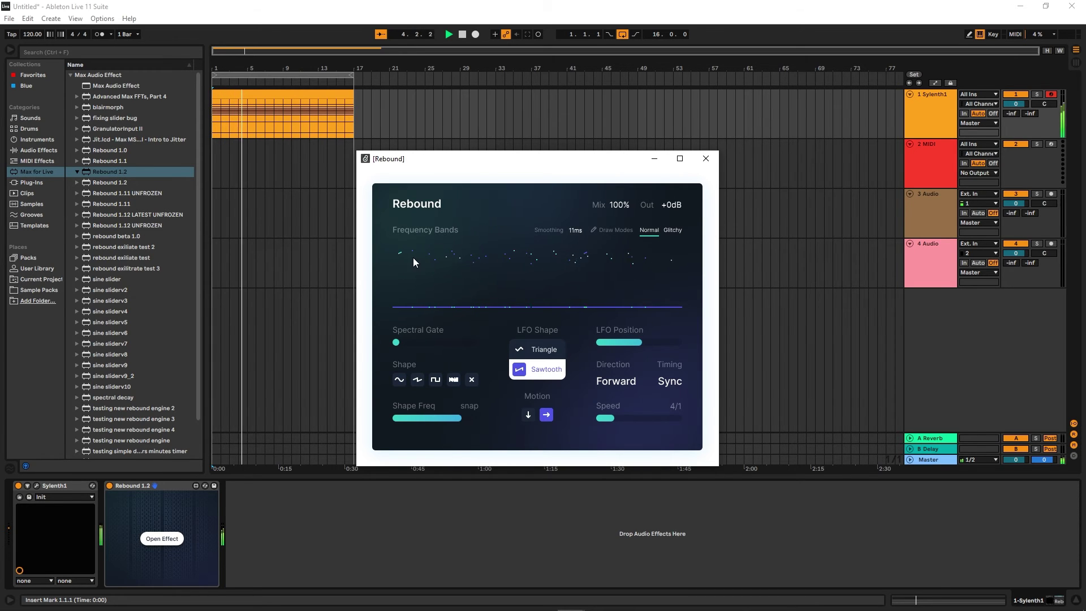
left_click_drag(621, 417, 653, 418)
key("space")
left_click(554, 351)
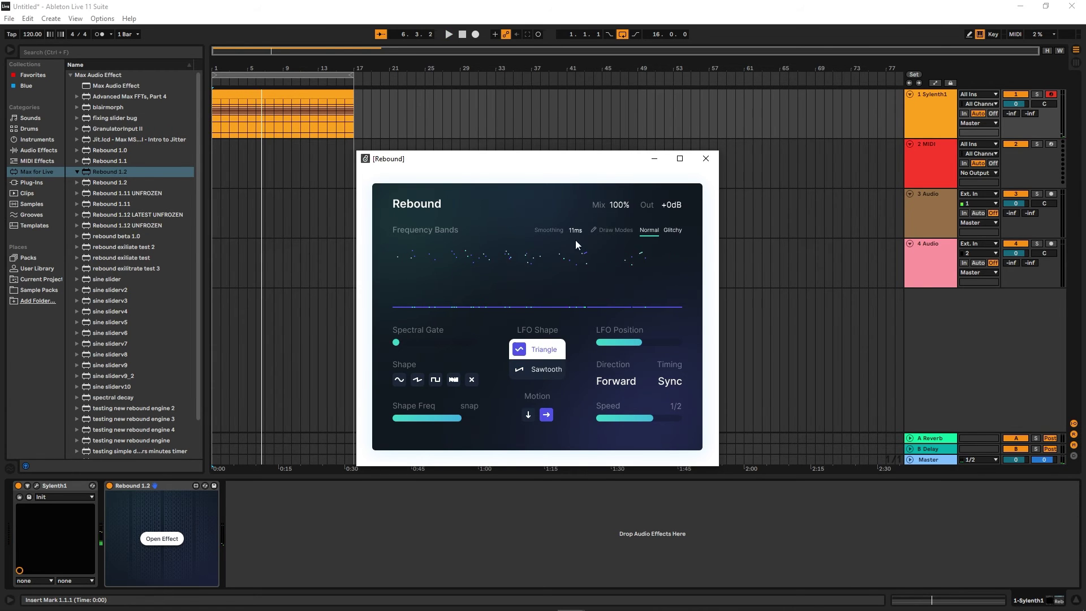
Lower Shape Freq to minimum and play the random noise pattern while slowing Speed to 4/1.
left_click_drag(457, 417, 395, 419)
key("space")
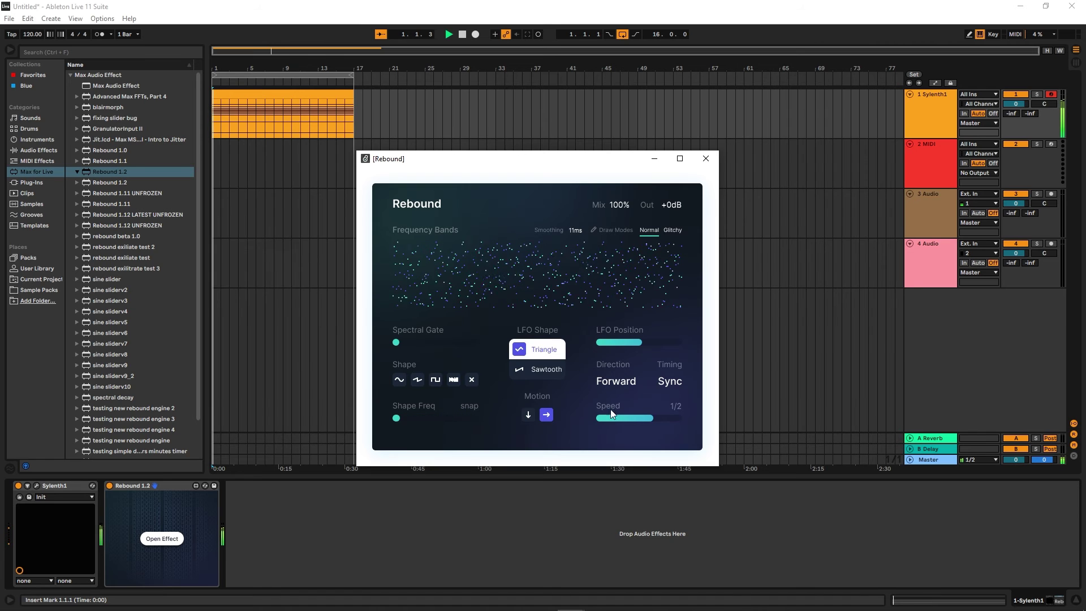
left_click_drag(651, 418, 607, 418)
key("space")
Switch Motion to vertical and audition the random pattern with the Spectral Gate near maximum and Smoothing at 13 ms.
left_click(529, 415)
key("space")
left_click_drag(406, 343, 475, 342)
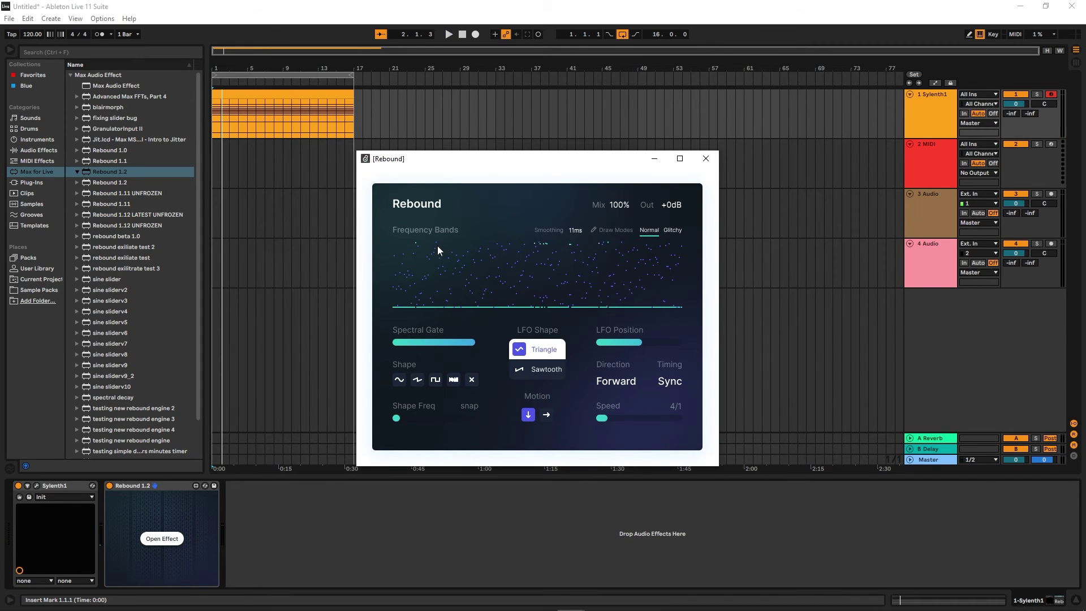
left_click_drag(576, 230, 576, 227)
key("space")
key("space")
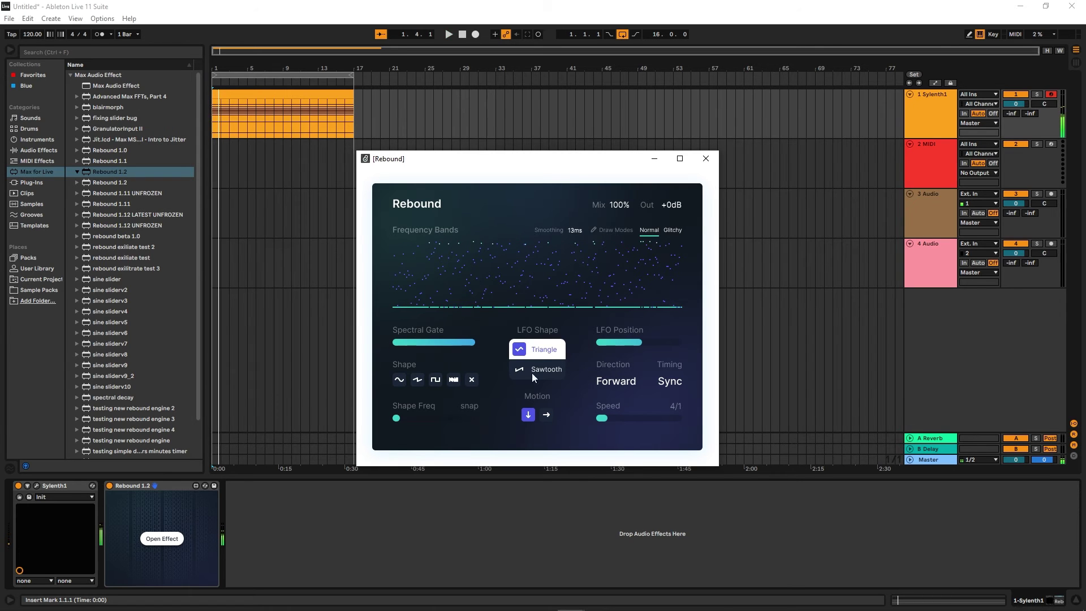
Set Speed to 2/1 and compare playback with Smoothing at 0 ms and at 17 ms.
left_click_drag(606, 418, 624, 418)
key("space")
left_click_drag(572, 229, 575, 245)
key("space")
key("space")
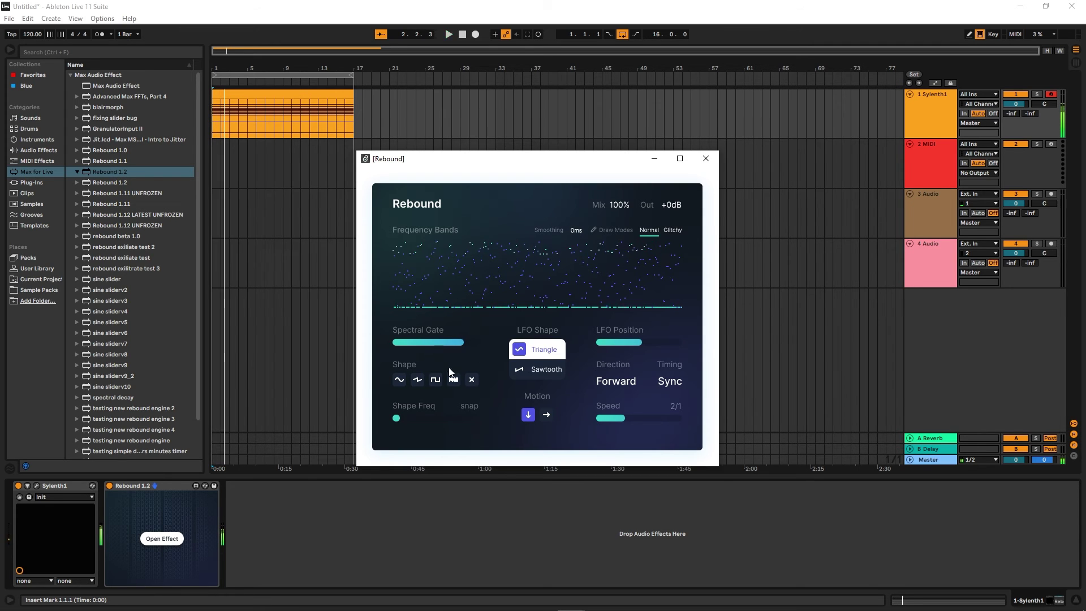
left_click_drag(576, 230, 576, 215)
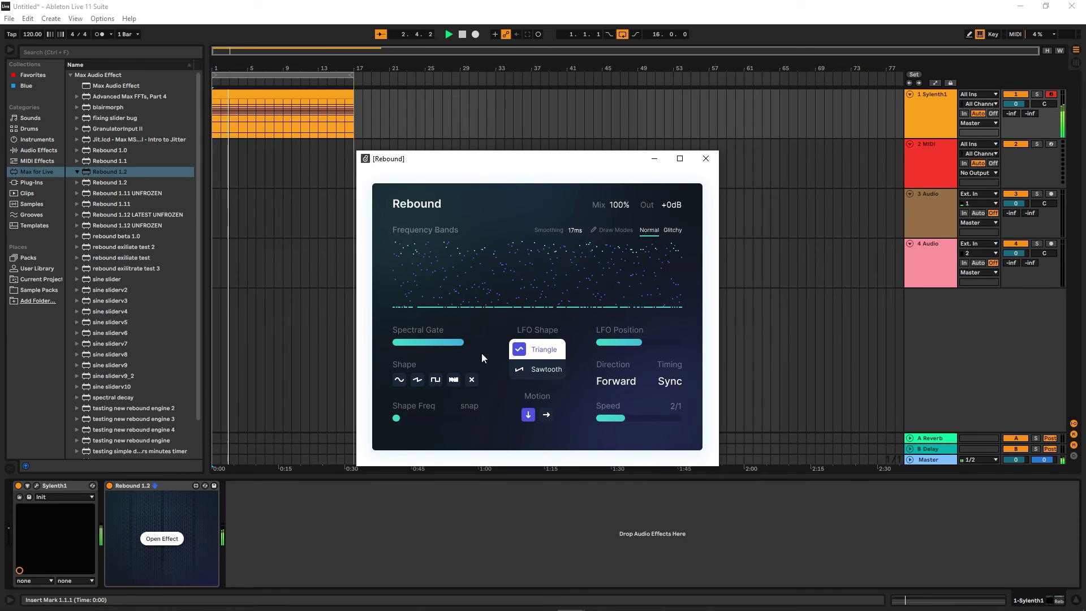
Switch Motion to horizontal and slow Speed to 4/1.
left_click(546, 415)
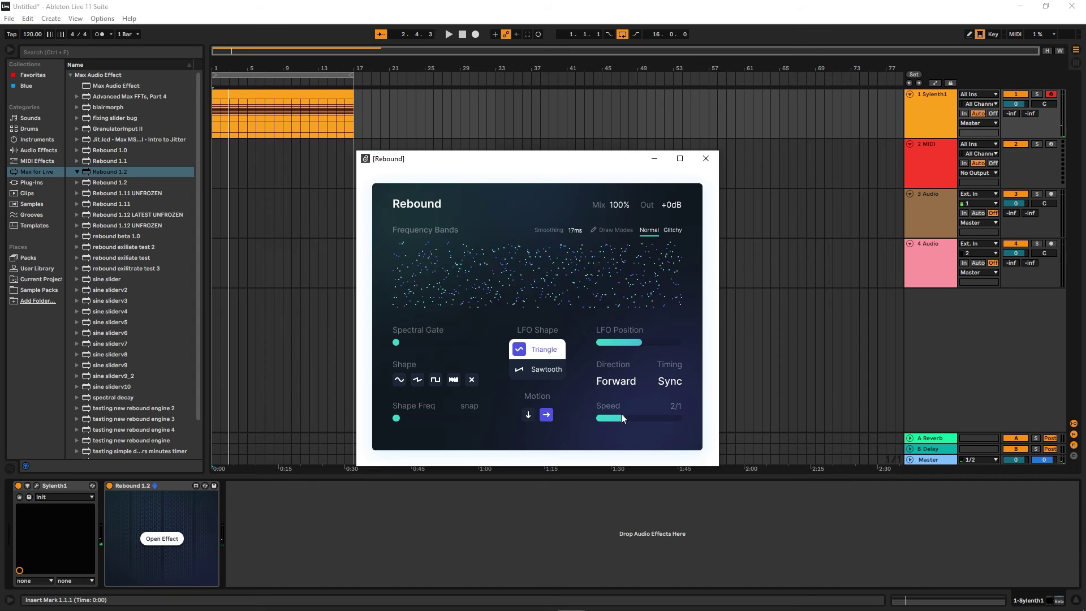
left_click_drag(622, 417, 610, 417)
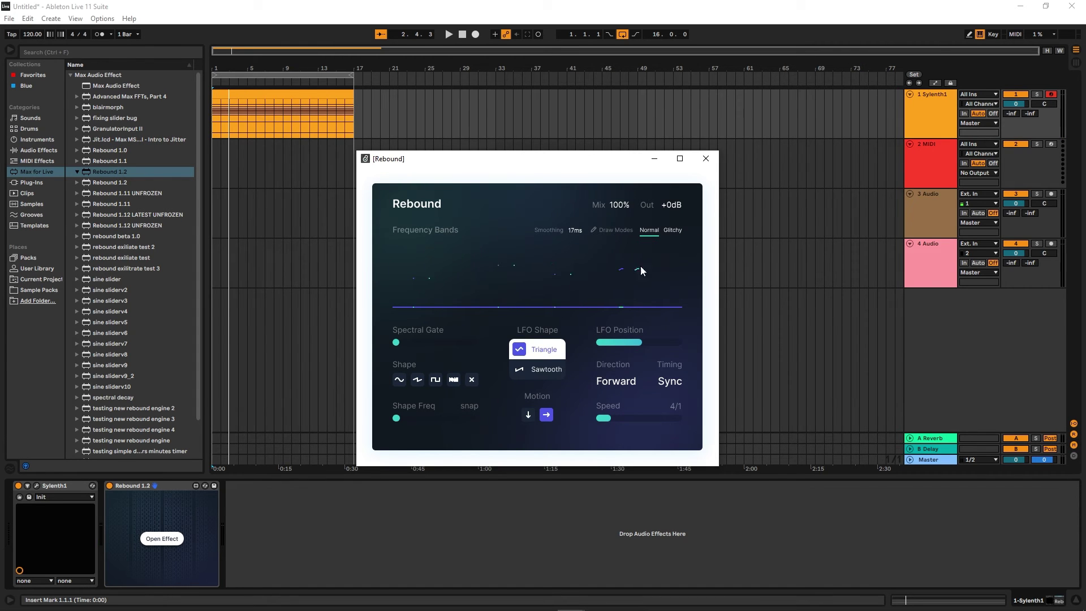
Switch the LFO shape to Sawtooth, with Speed at 2/1 and Shape Freq raised to about a quarter.
left_click(619, 380)
left_click(532, 371)
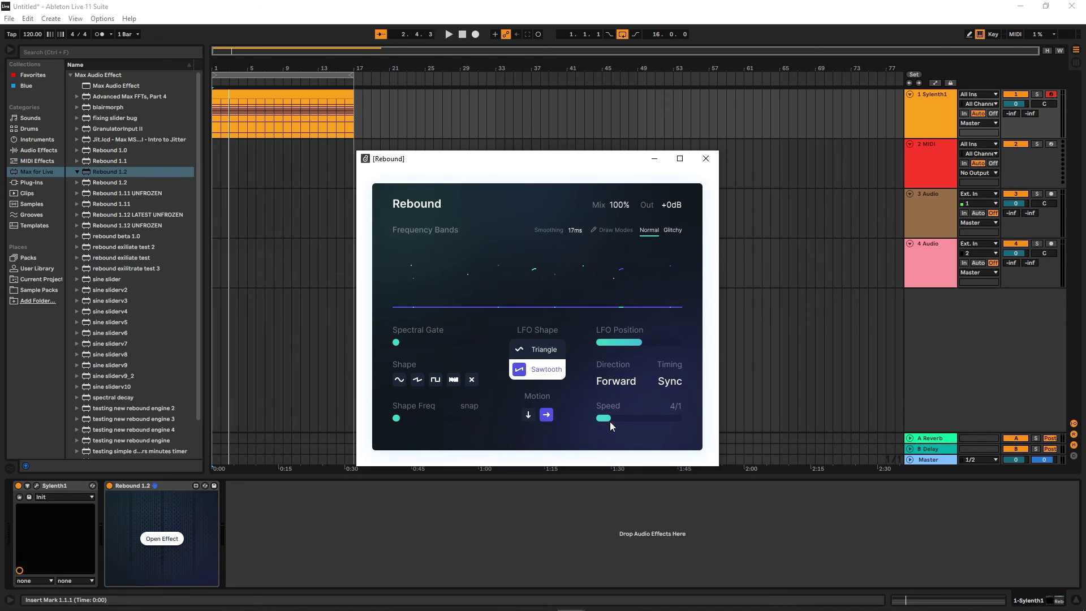
mouse_move(610, 422)
left_mouse_down()
mouse_move(638, 422)
mouse_move(628, 423)
left_mouse_up()
left_click(418, 418)
Play the track and compare the square pattern at Speed 4/1 and 1/1.
key("space")
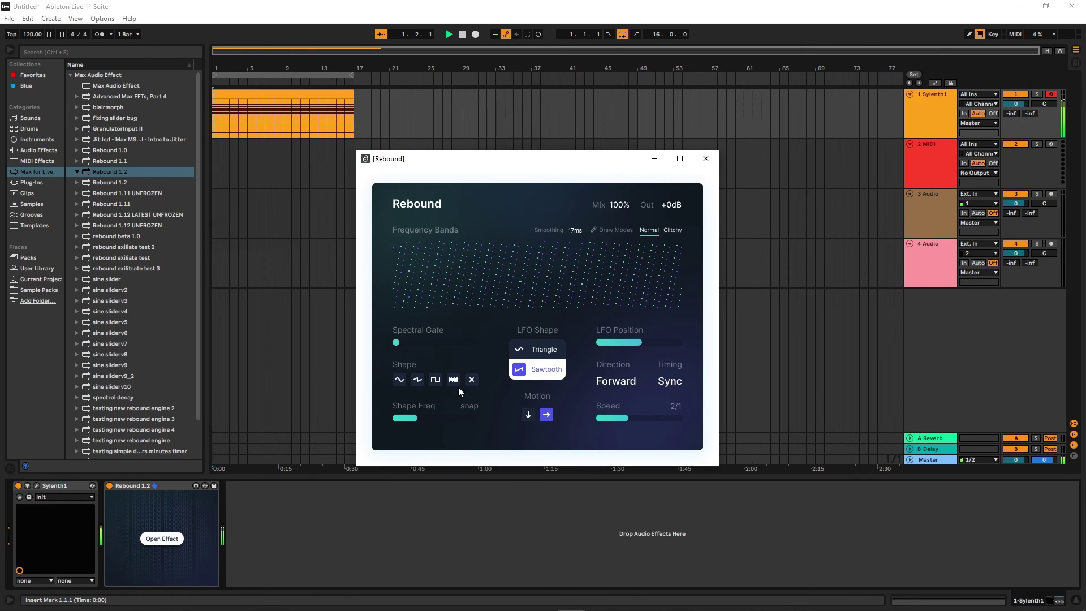
left_click_drag(620, 422, 607, 422)
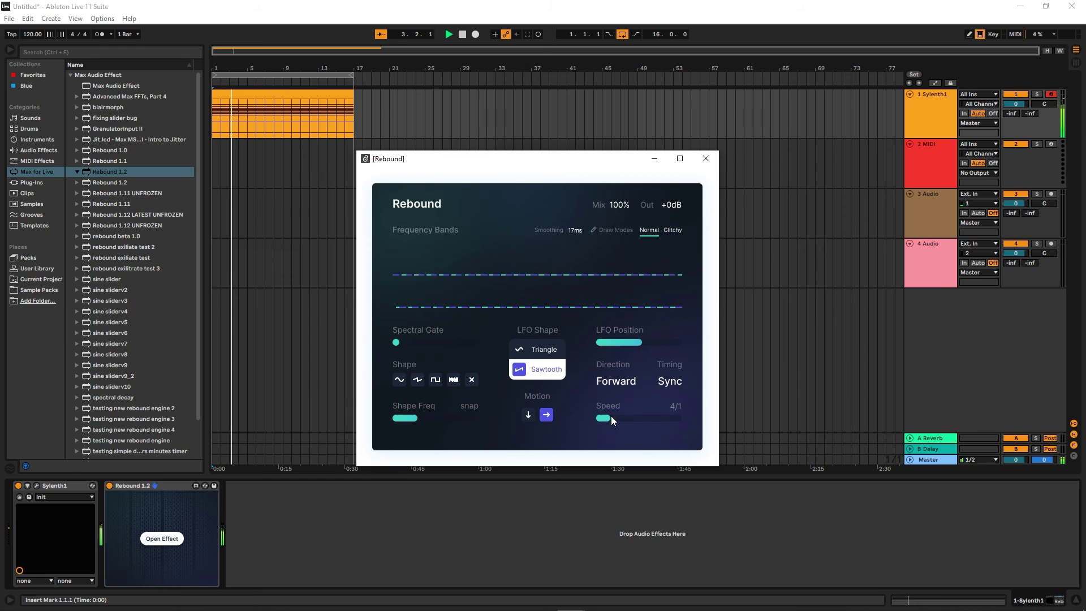
mouse_move(611, 419)
left_mouse_down()
mouse_move(665, 418)
mouse_move(630, 418)
left_mouse_up()
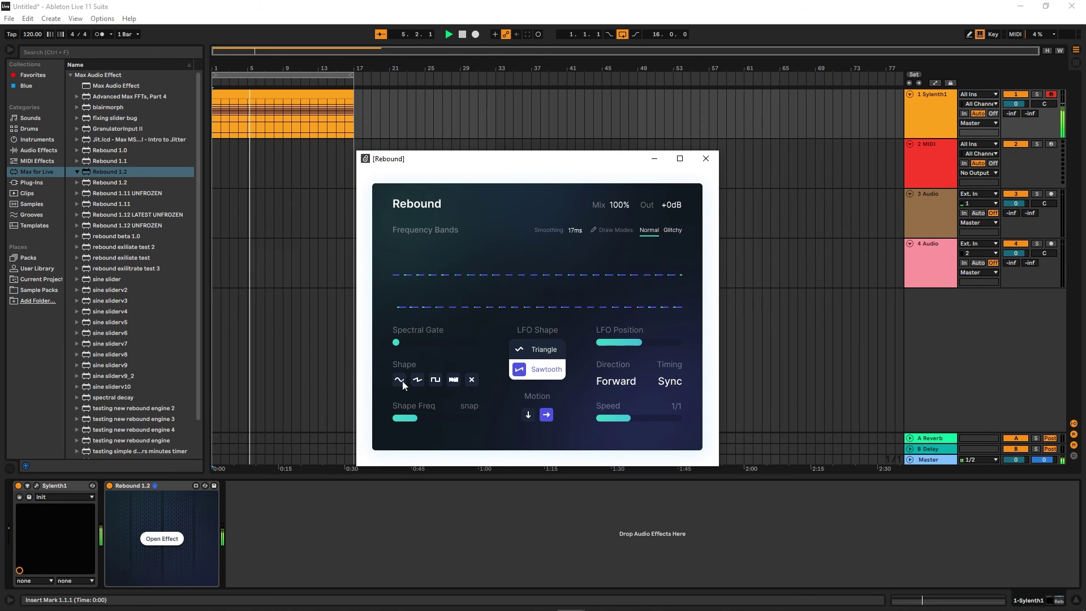
Audition the sine pattern at Speed 1/1 with Shape Freq at about three quarters, and lower Smoothing to 12 ms.
mouse_move(417, 419)
left_mouse_down()
mouse_move(478, 419)
mouse_move(414, 418)
left_mouse_up()
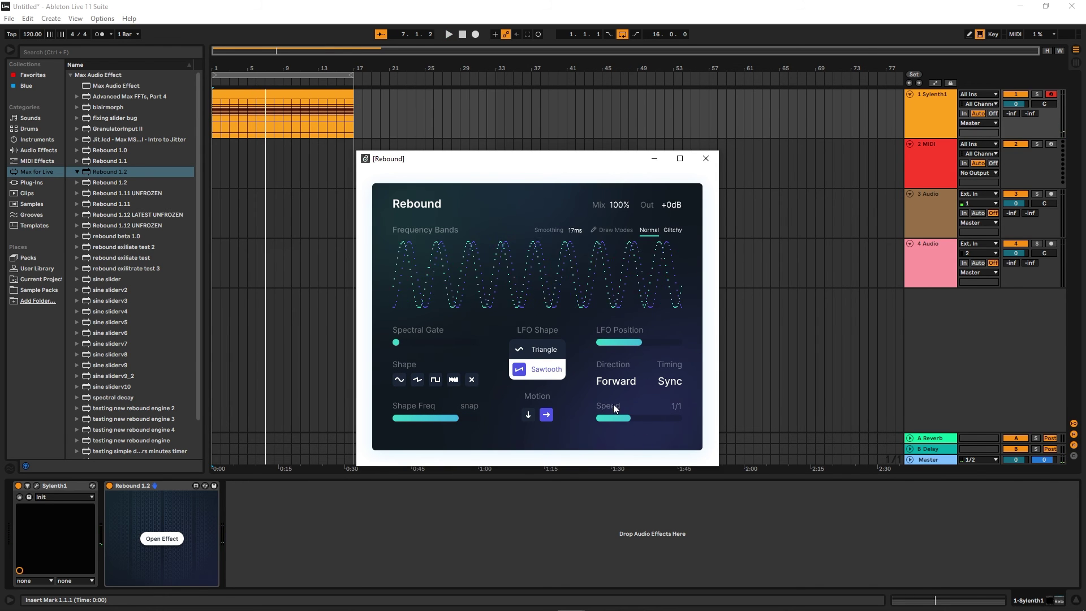
key("space")
mouse_move(627, 419)
left_mouse_down()
mouse_move(682, 418)
mouse_move(636, 419)
left_mouse_up()
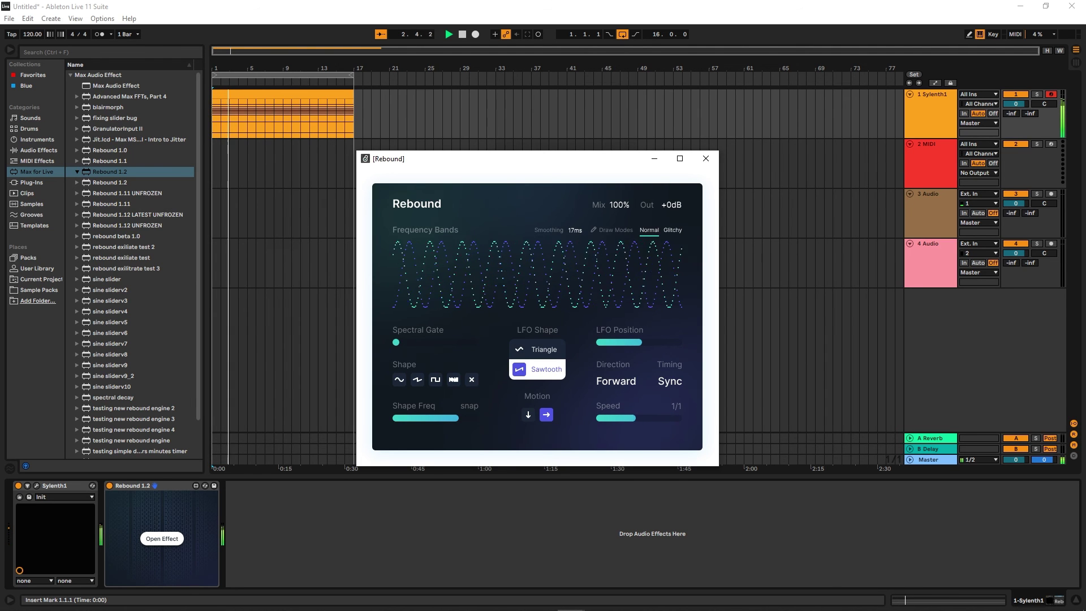
key("space")
left_click_drag(576, 229, 575, 237)
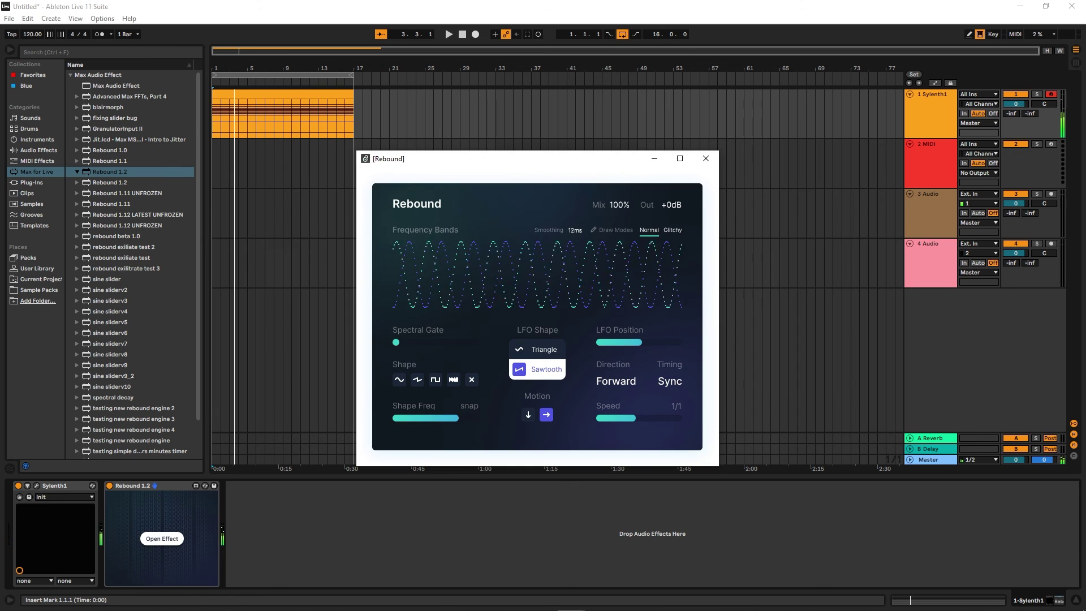